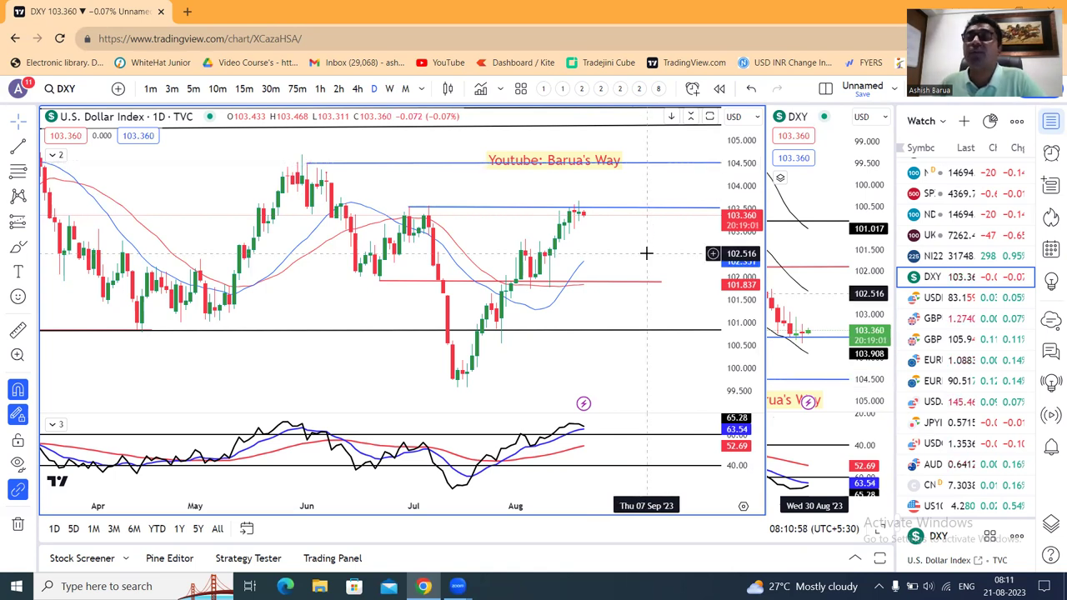
# Nudge the DXY daily chart and zoom out to show February through August.
pyautogui.moveTo(647, 283); pyautogui.dragTo(648, 295)
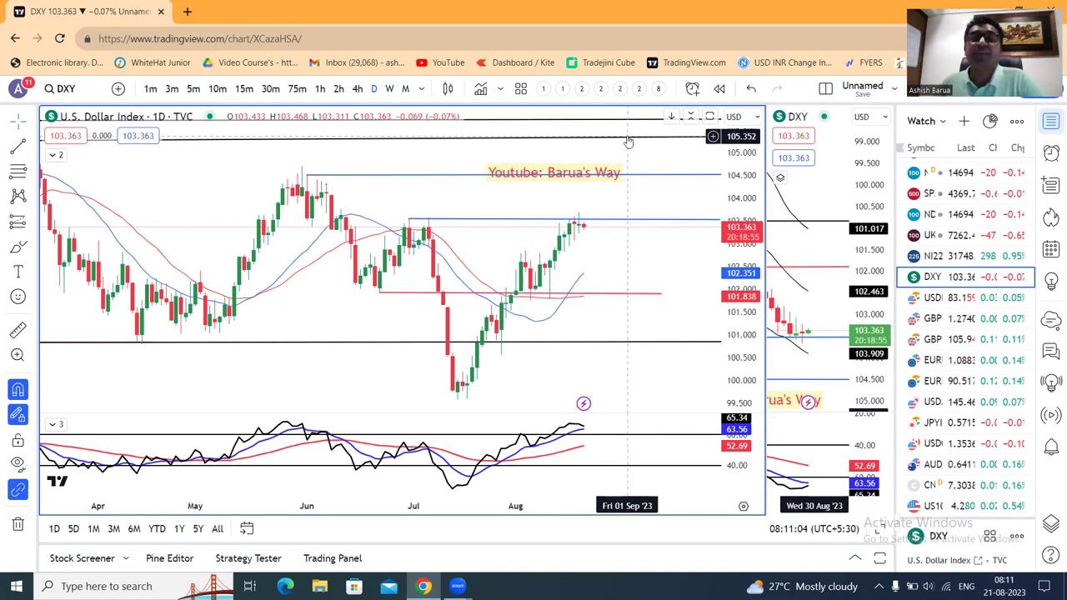
pyautogui.scroll(-2, 609, 278)
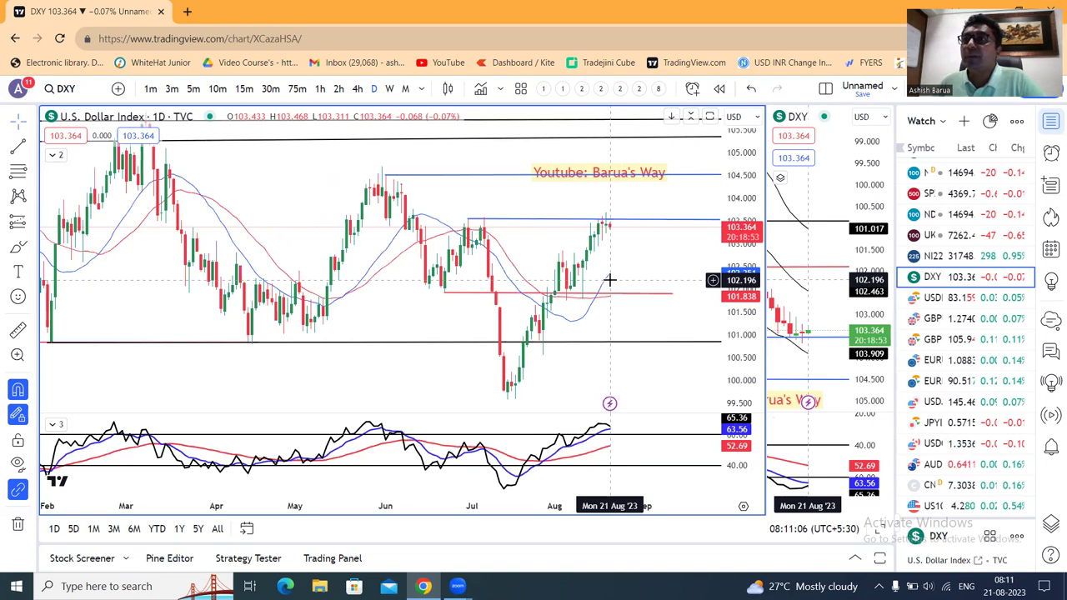
# Compress the DXY price scale so levels from about 99 to 106 fit.
pyautogui.scroll(1, 610, 278)
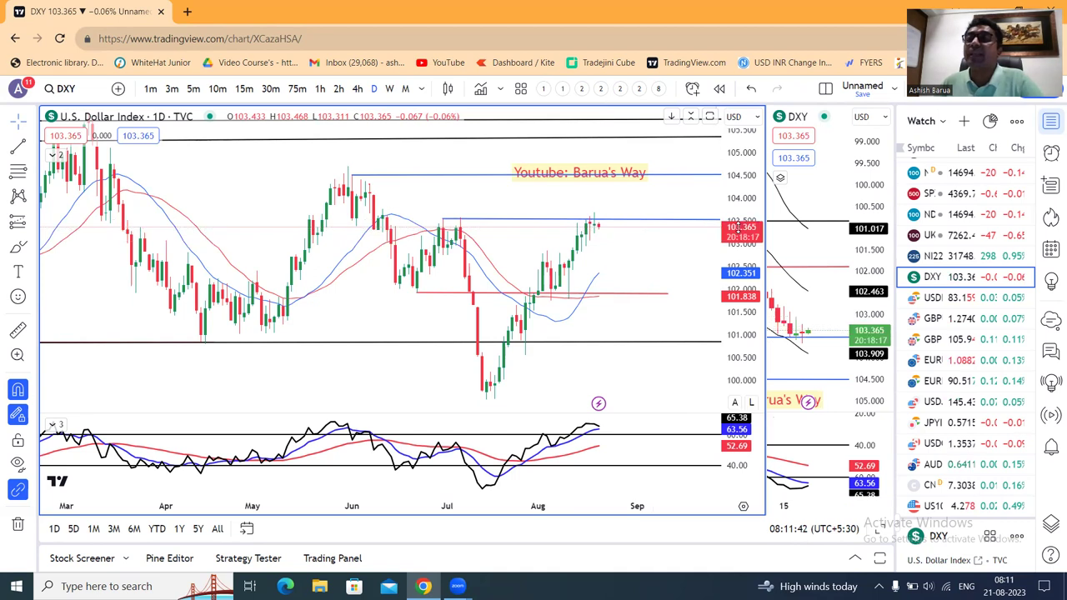
pyautogui.moveTo(741, 265); pyautogui.dragTo(741, 282)
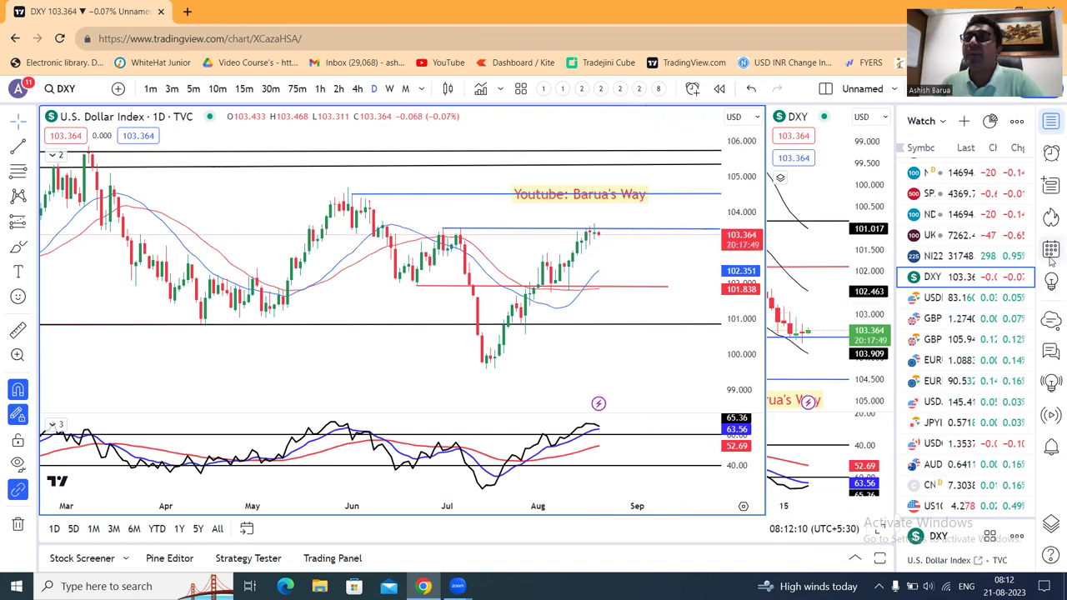
# Load the USDINR daily chart, then zoom and squeeze its price scale to fit its trendlines.
pyautogui.click(931, 300)
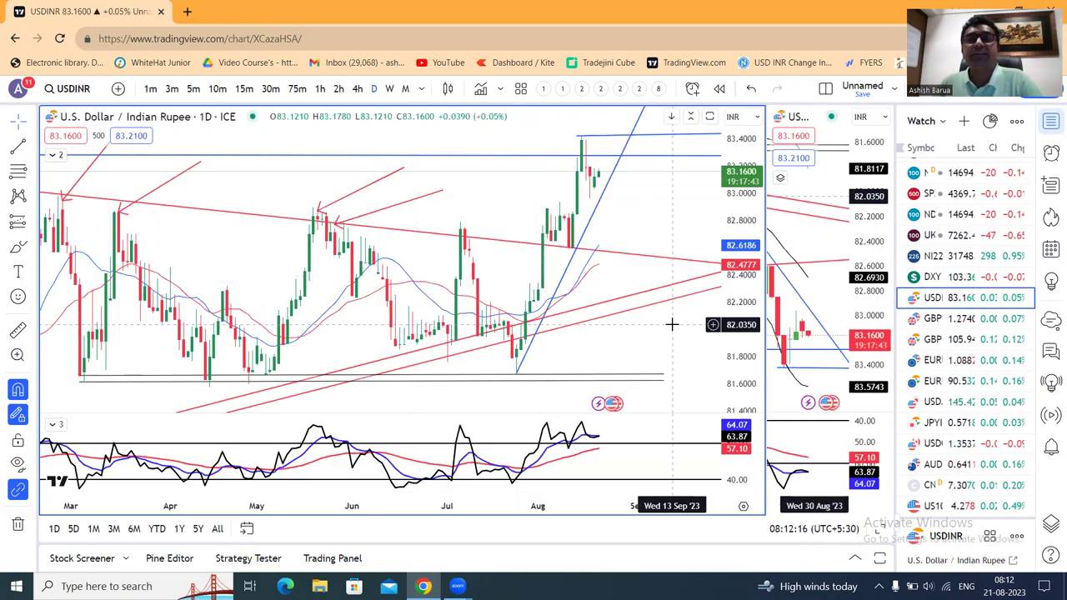
pyautogui.scroll(3, 672, 317)
pyautogui.moveTo(733, 188); pyautogui.dragTo(737, 246)
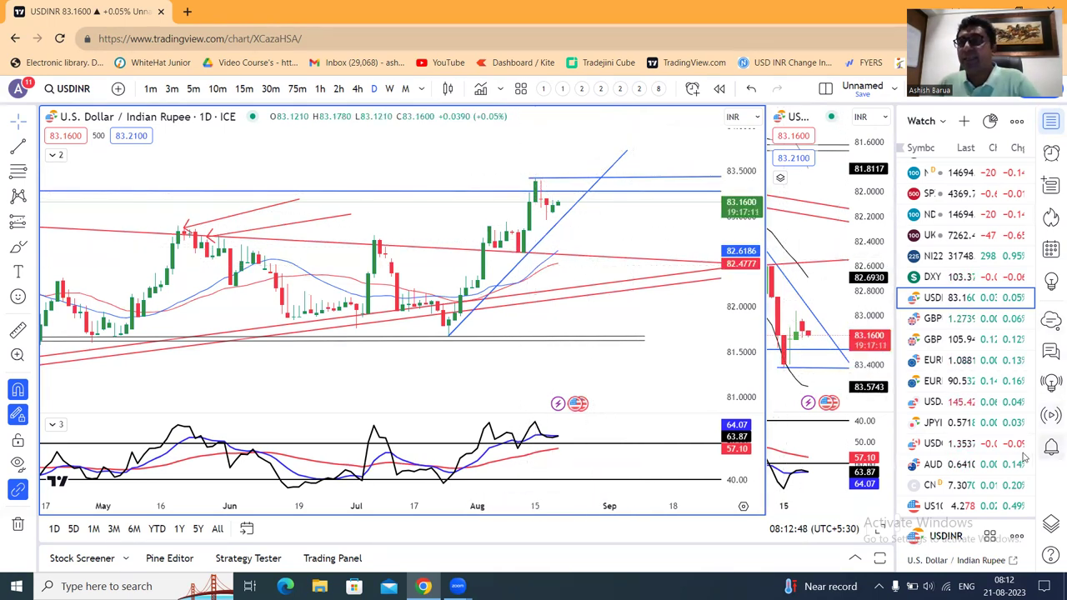
# Load the CNH1! offshore yuan futures daily chart and adjust its view slightly.
pyautogui.click(959, 485)
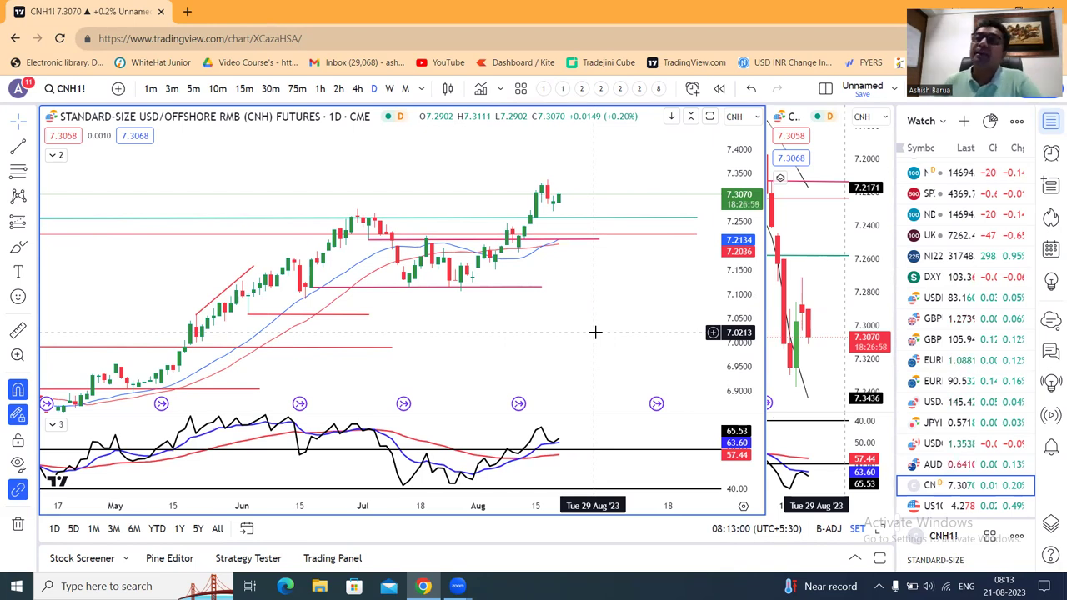
pyautogui.scroll(-3, 562, 314)
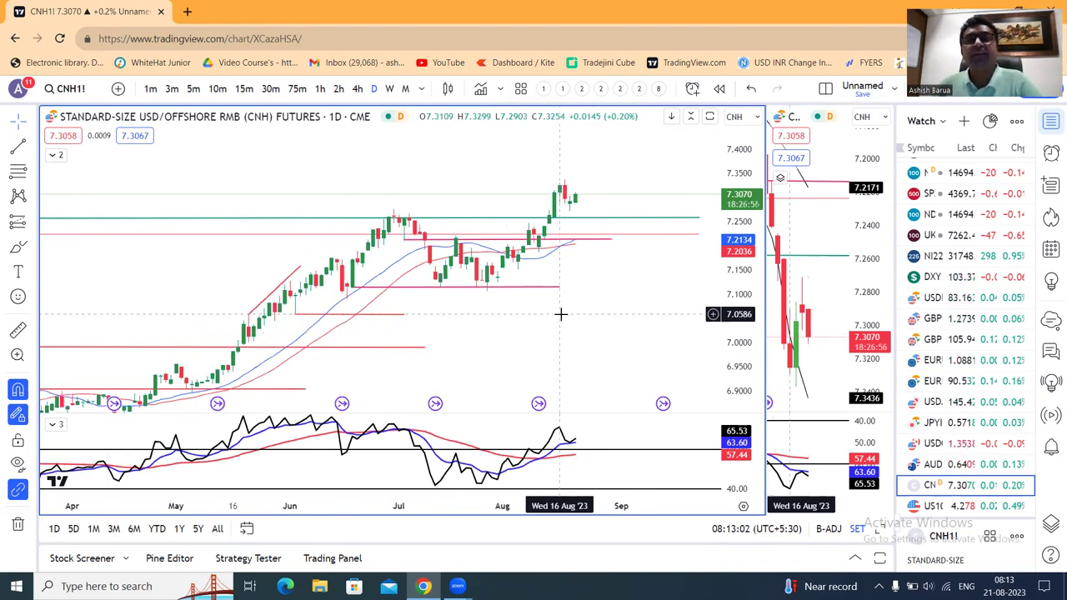
pyautogui.scroll(1, 627, 310)
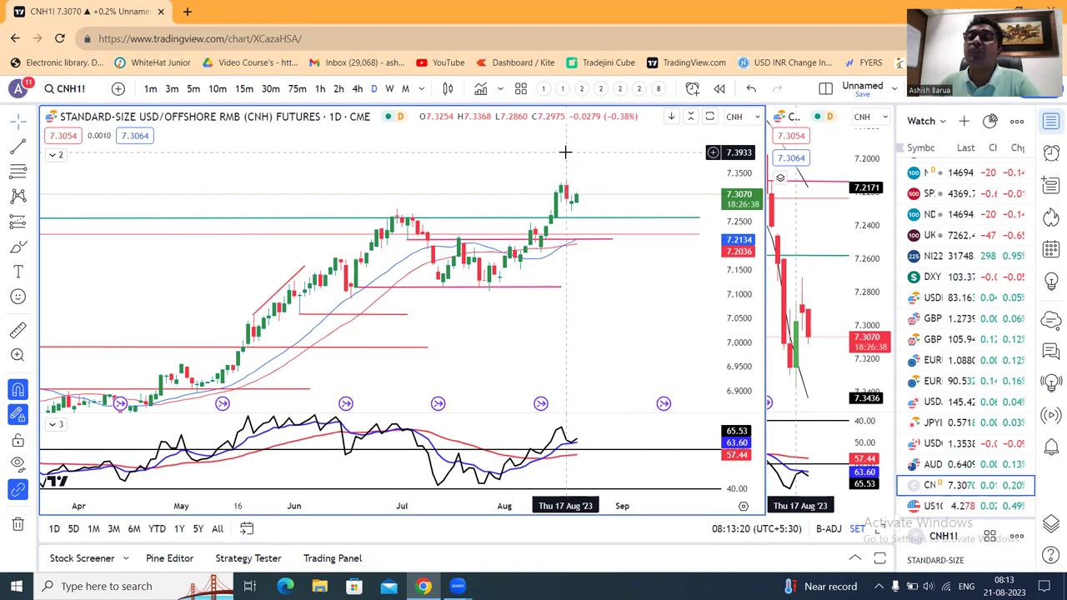
pyautogui.moveTo(600, 297); pyautogui.dragTo(608, 314)
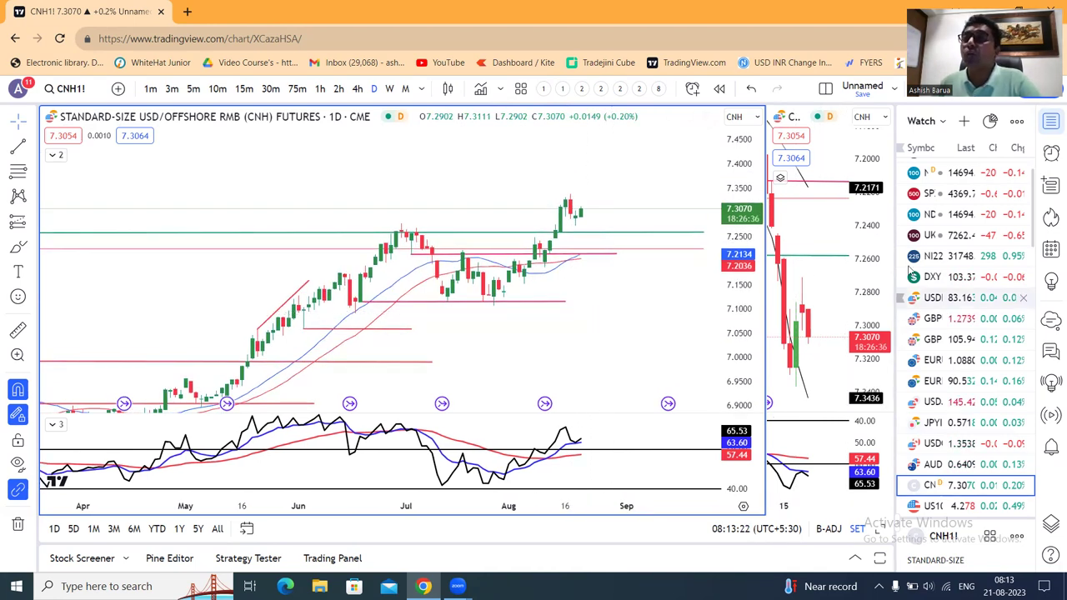
# Reopen USDINR, shift it toward later dates, compress prices to 80.5–84.5, and zoom out.
pyautogui.click(944, 299)
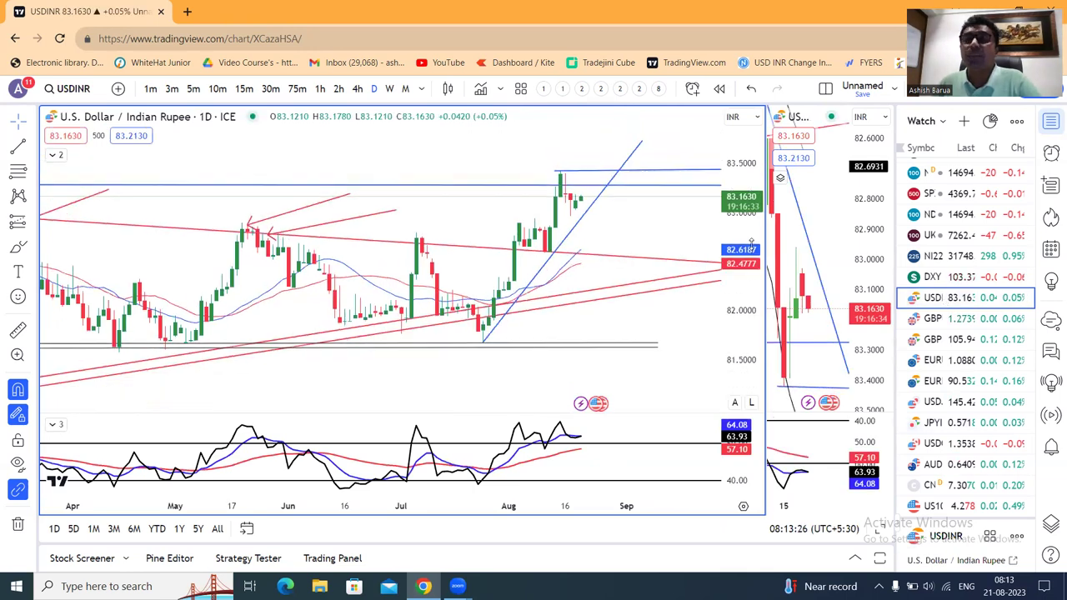
pyautogui.moveTo(674, 231); pyautogui.dragTo(600, 240)
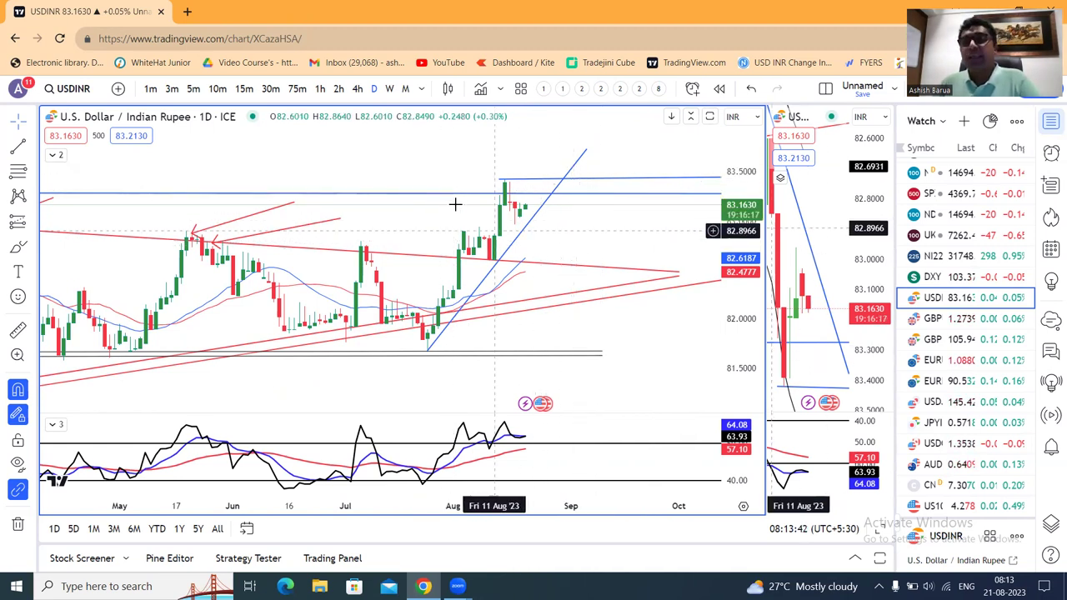
pyautogui.moveTo(744, 214); pyautogui.dragTo(744, 261)
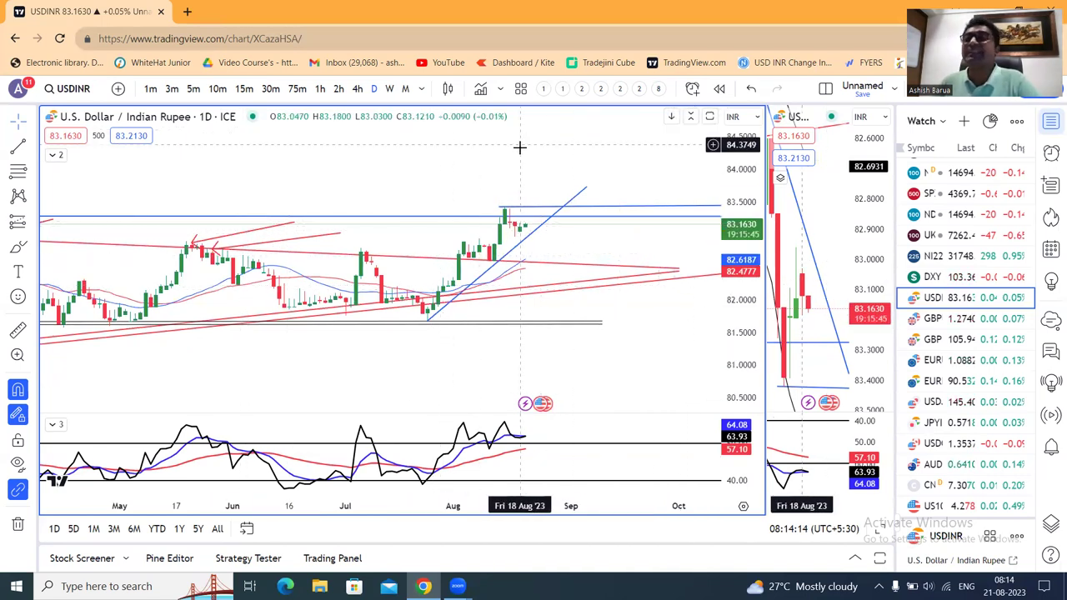
pyautogui.scroll(-1, 655, 327)
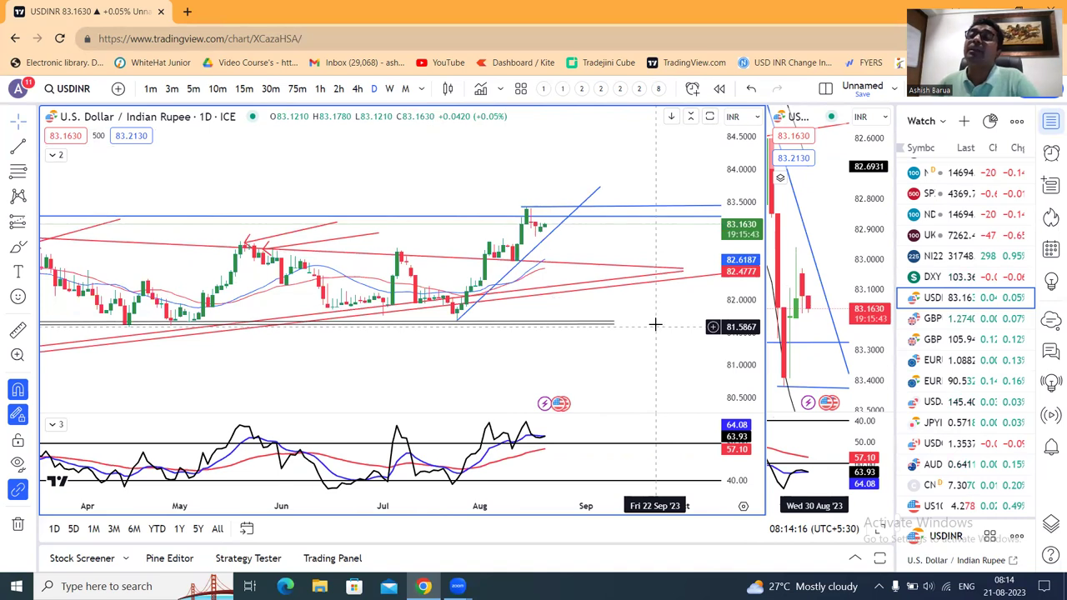
# Switch to the GBPUSD daily chart from the watchlist.
pyautogui.click(933, 320)
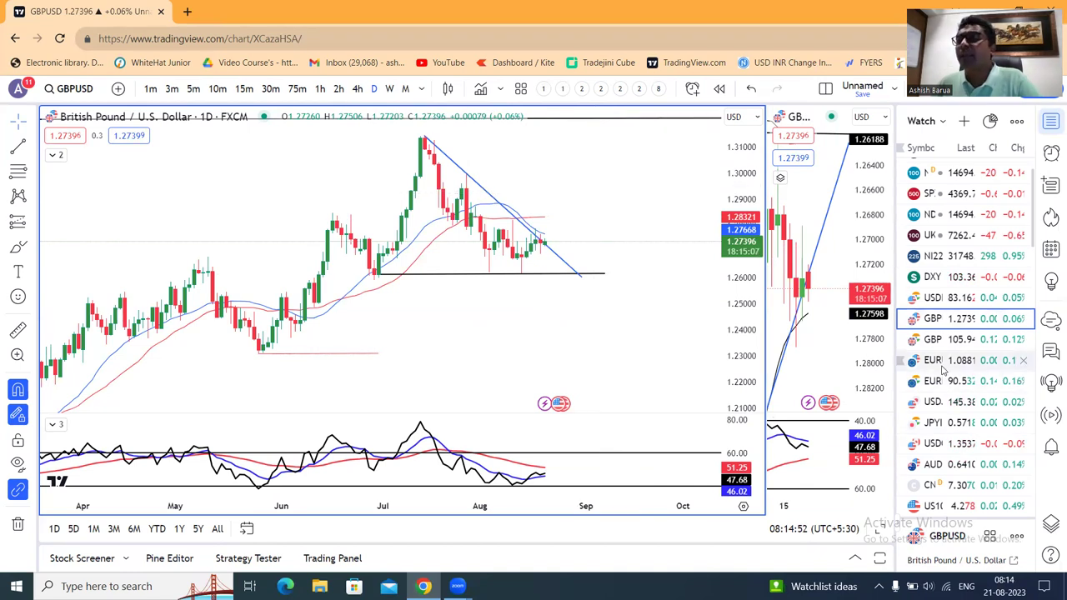
# Switch to the GBPINR daily chart from the watchlist.
pyautogui.click(933, 337)
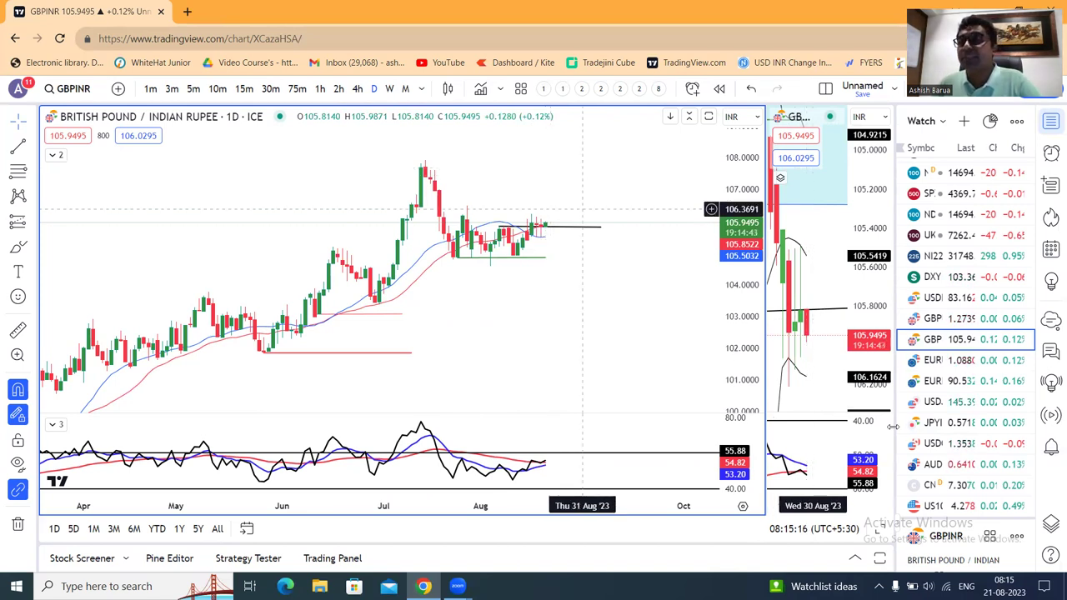
# Load the EURUSD daily chart, zoom slightly, and pick the Brush drawing tool.
pyautogui.click(932, 360)
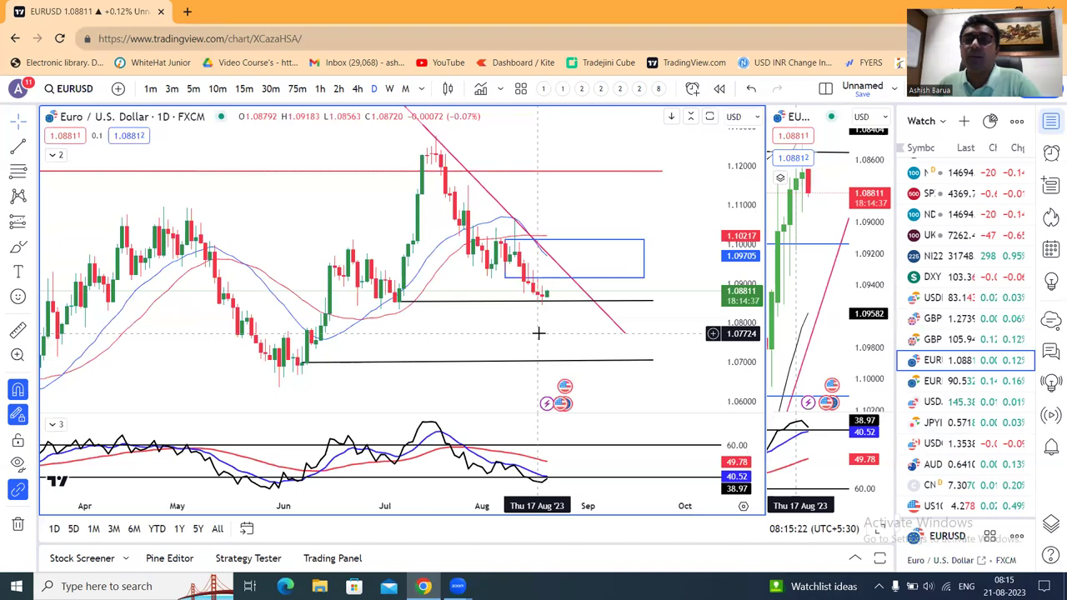
pyautogui.scroll(-1, 538, 333)
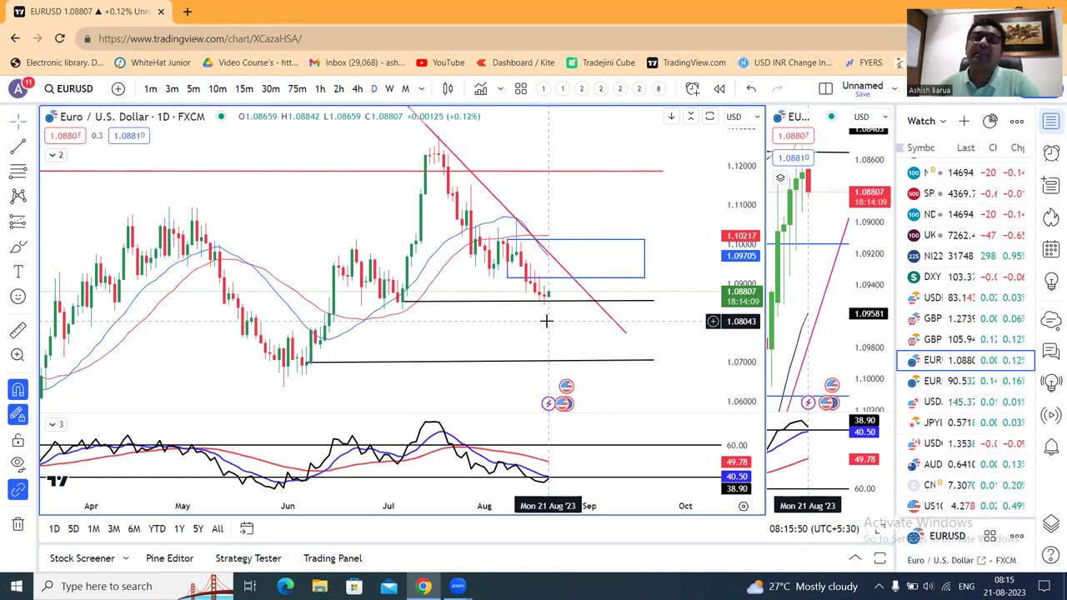
pyautogui.click(18, 249)
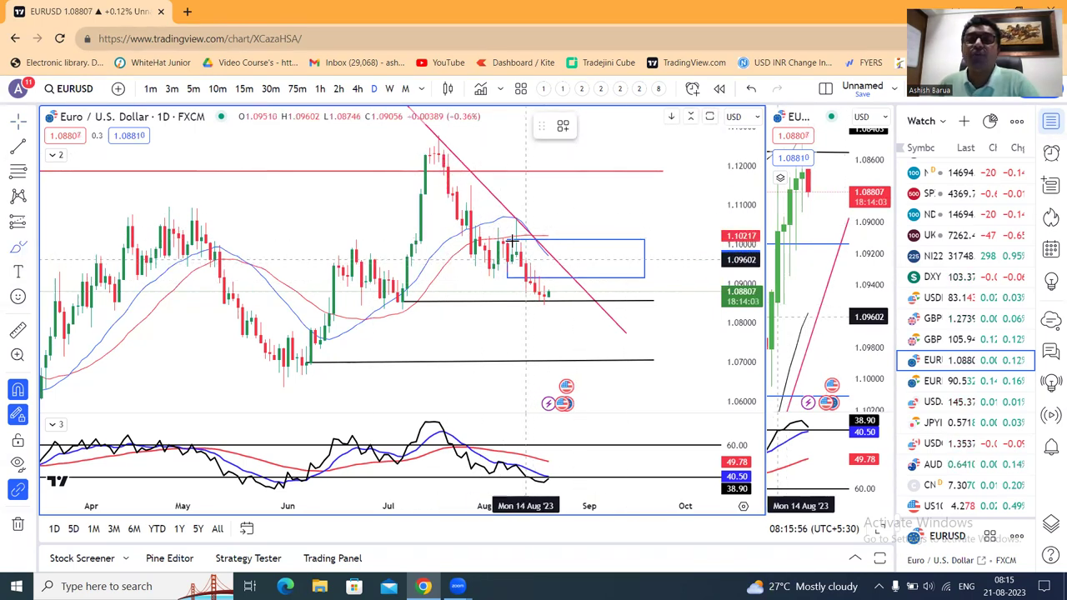
# Sketch a drop to 1.0873 and a rebound into the blue box, then delete both strokes.
pyautogui.moveTo(512, 233)
pyautogui.mouseDown()
pyautogui.moveTo(529, 279)
pyautogui.moveTo(563, 299)
pyautogui.mouseUp()
pyautogui.moveTo(600, 250)
pyautogui.mouseDown()
pyautogui.moveTo(561, 297)
pyautogui.moveTo(603, 294)
pyautogui.mouseUp()
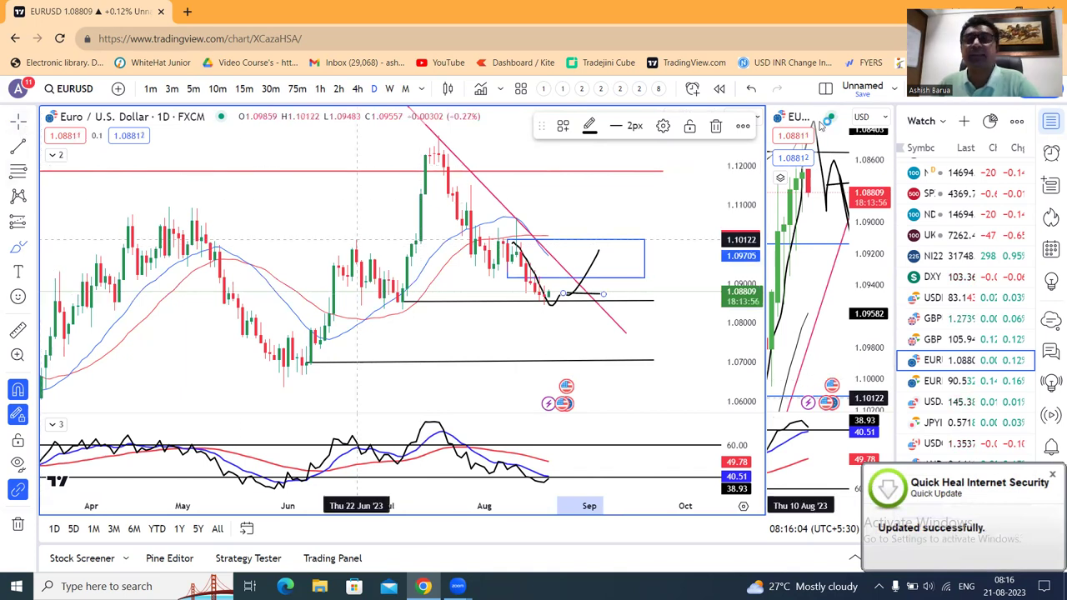
pyautogui.click(717, 127)
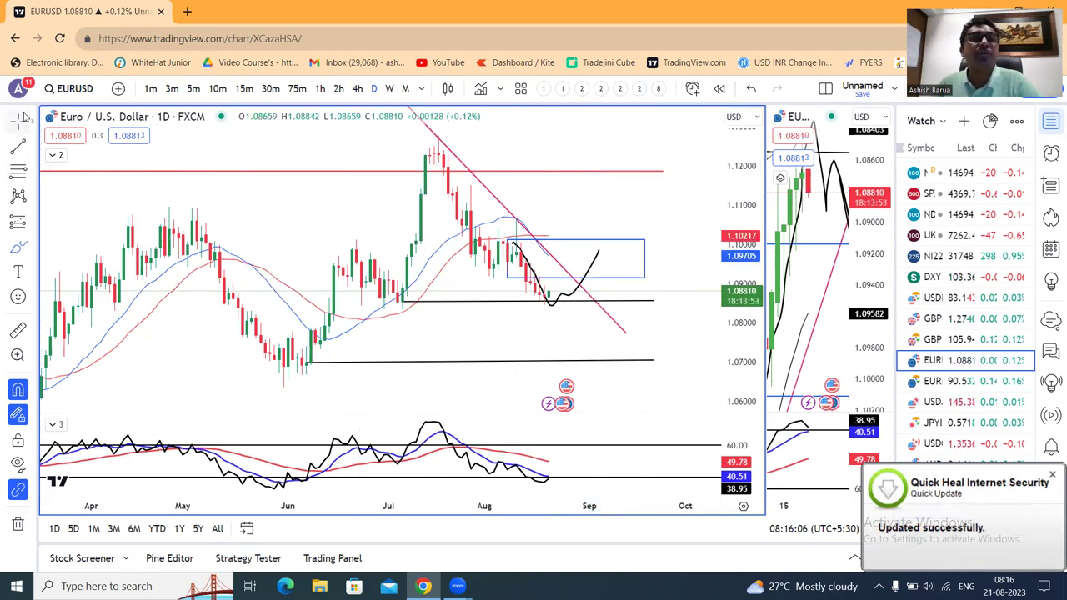
pyautogui.click(596, 260)
pyautogui.click(717, 126)
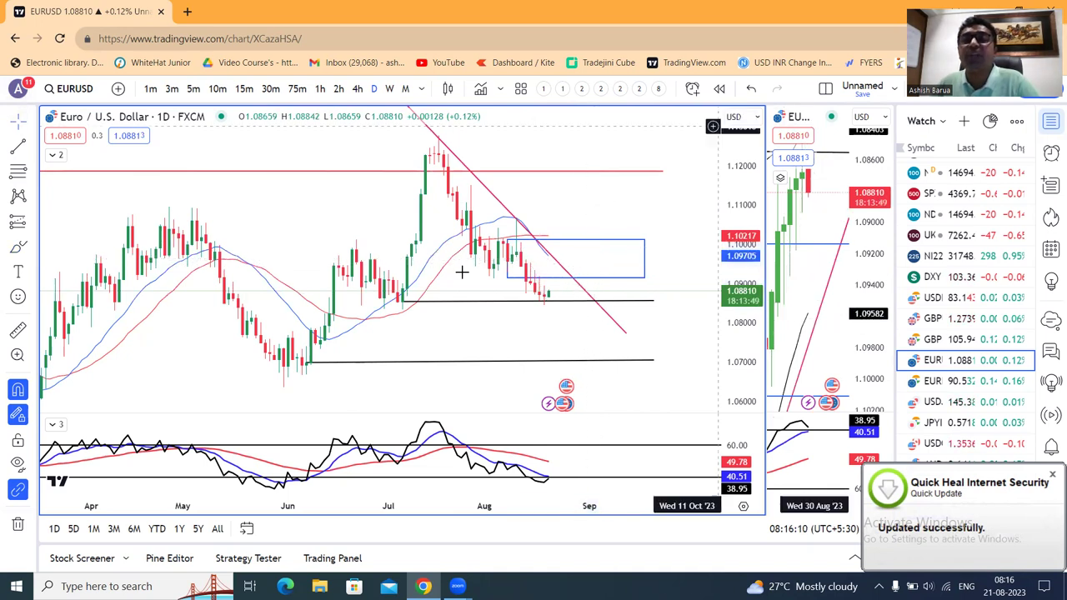
# Brush a dip-and-rally path past the latest candles, then delete and undo it.
pyautogui.click(18, 246)
pyautogui.moveTo(530, 265)
pyautogui.mouseDown()
pyautogui.moveTo(553, 305)
pyautogui.moveTo(575, 289)
pyautogui.moveTo(584, 300)
pyautogui.moveTo(595, 260)
pyautogui.moveTo(589, 285)
pyautogui.moveTo(609, 283)
pyautogui.mouseUp()
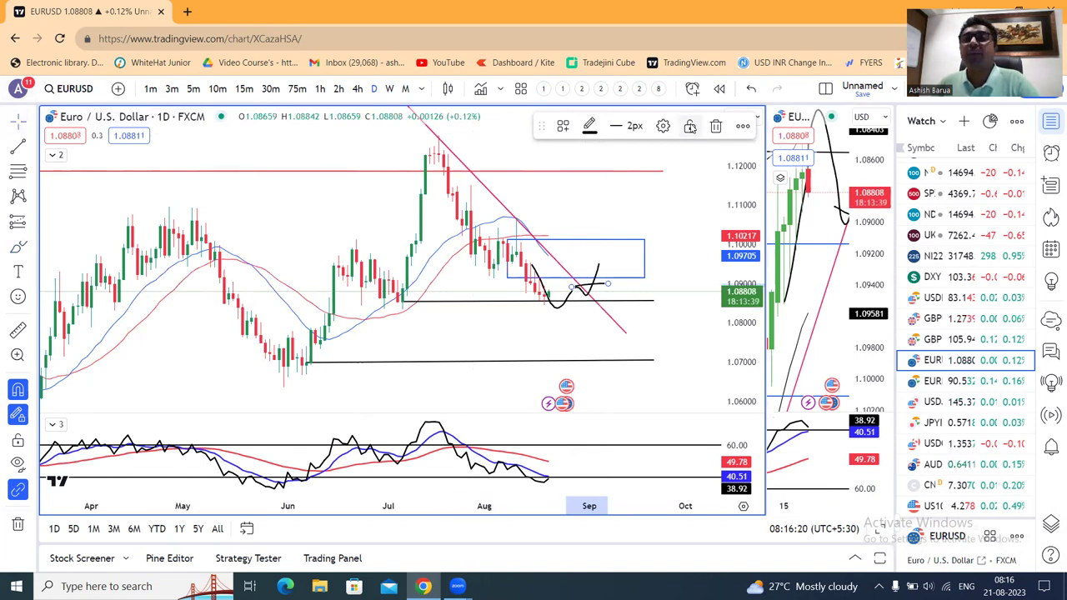
pyautogui.click(716, 125)
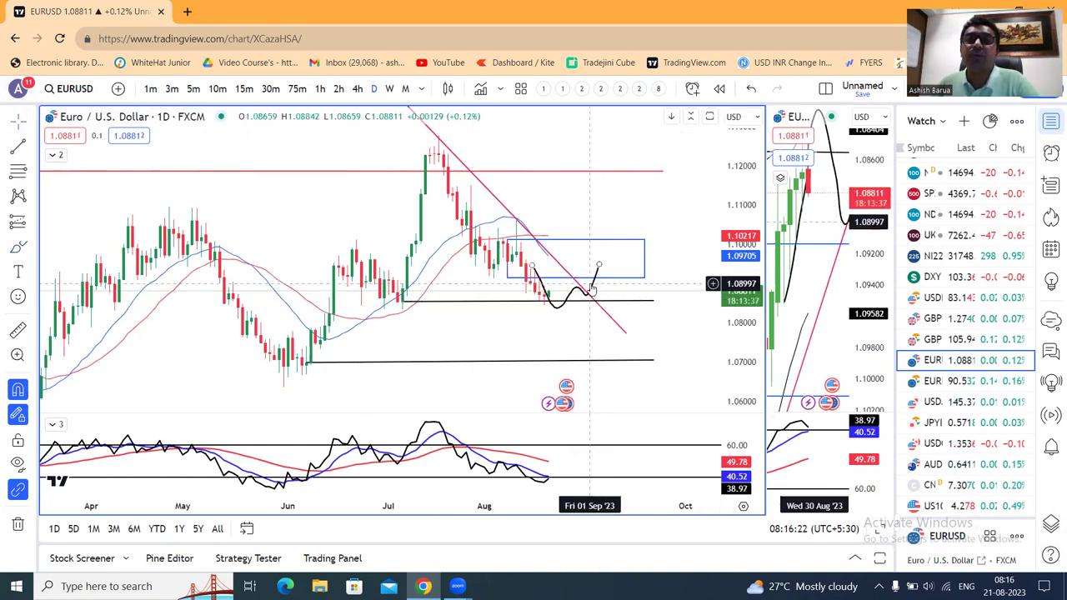
pyautogui.hotkey('ctrl', 'z')
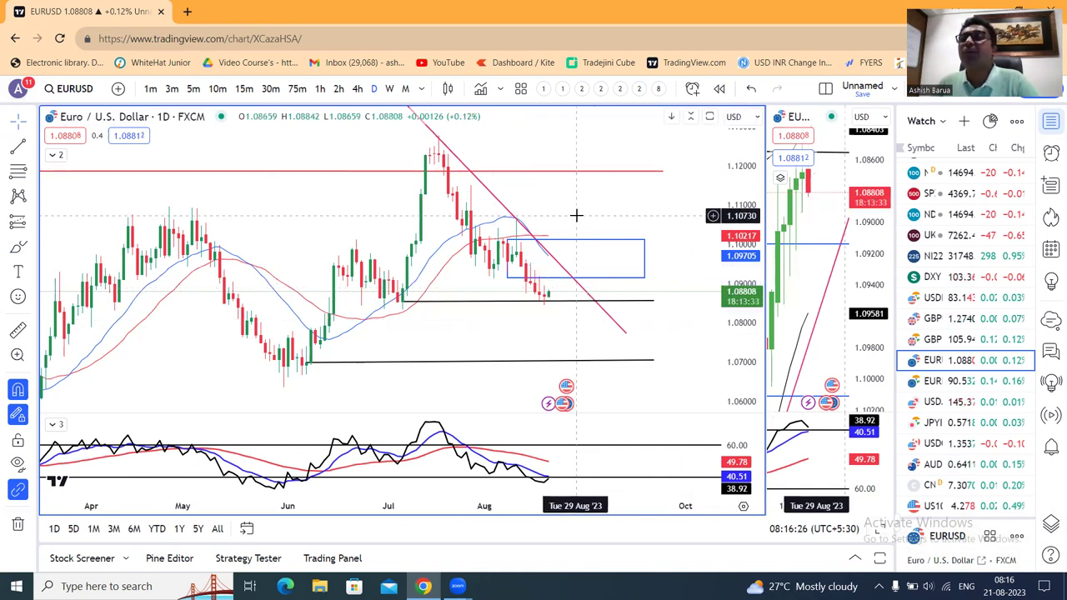
# Glance at the EURINR chart, then switch to the USDJPY daily chart.
pyautogui.click(936, 381)
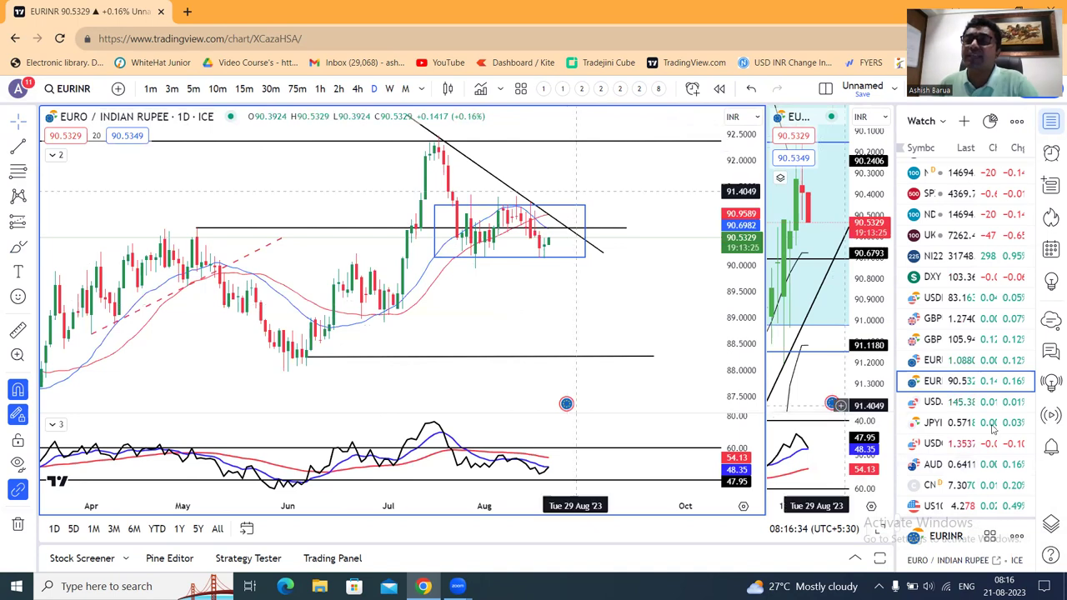
pyautogui.click(956, 402)
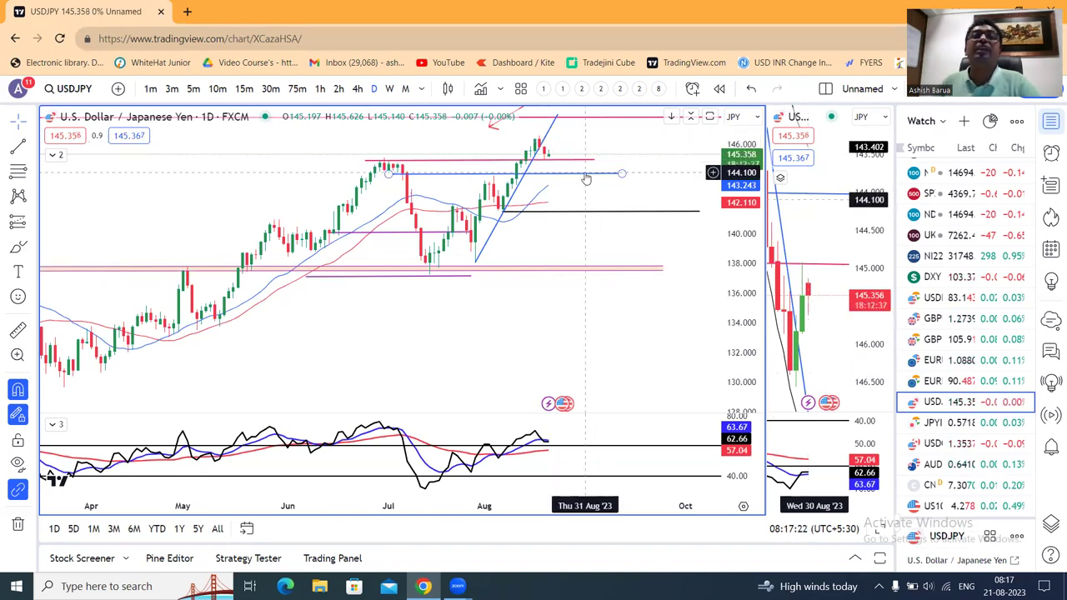
# Sketch a rebound brush stroke on JPYINR, delete it, then switch to the USDCAD chart.
pyautogui.click(942, 424)
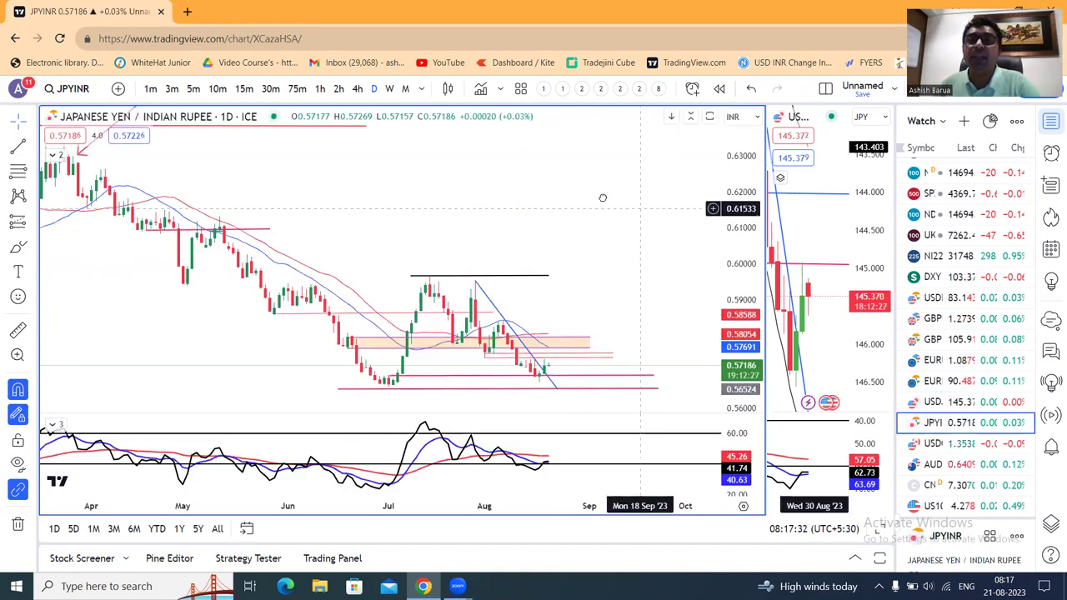
pyautogui.hscroll(2, 600, 195)
pyautogui.click(18, 246)
pyautogui.moveTo(450, 320)
pyautogui.mouseDown()
pyautogui.moveTo(501, 370)
pyautogui.moveTo(512, 334)
pyautogui.moveTo(520, 355)
pyautogui.moveTo(545, 299)
pyautogui.mouseUp()
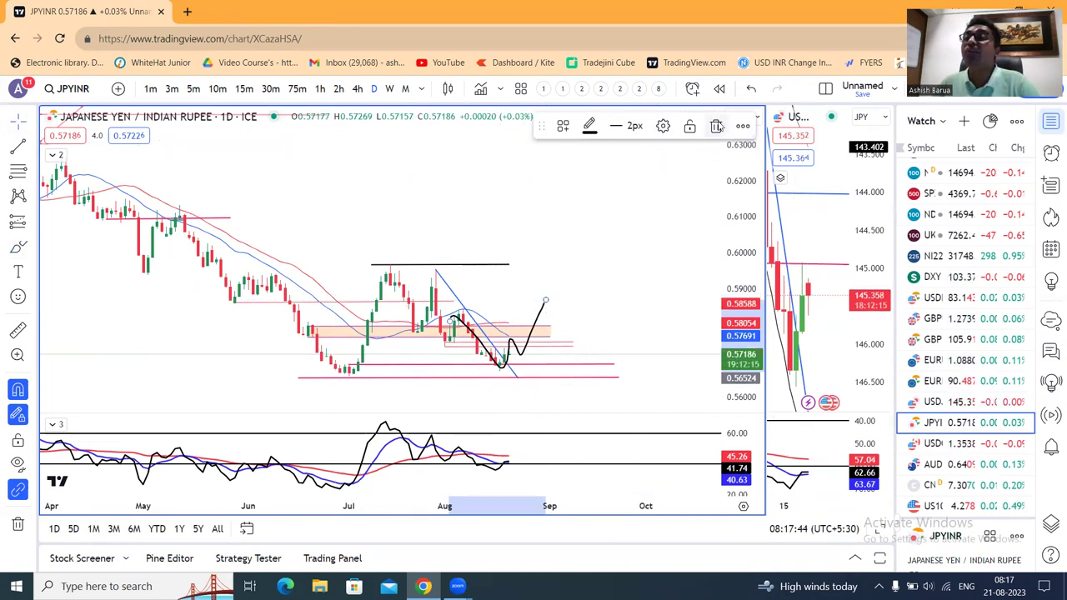
pyautogui.click(716, 126)
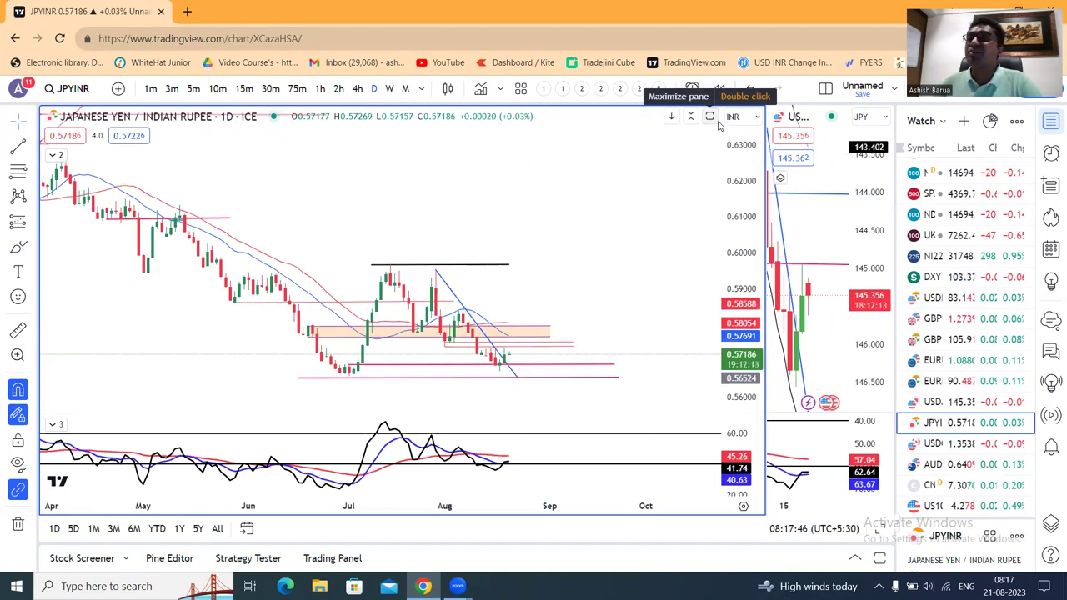
pyautogui.click(946, 444)
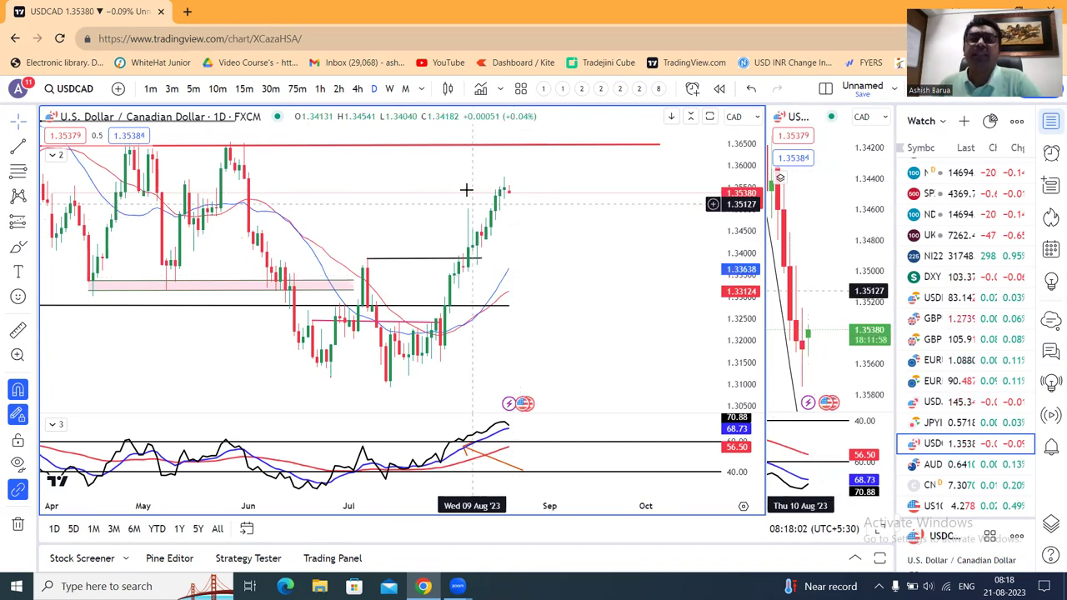
pyautogui.click(17, 249)
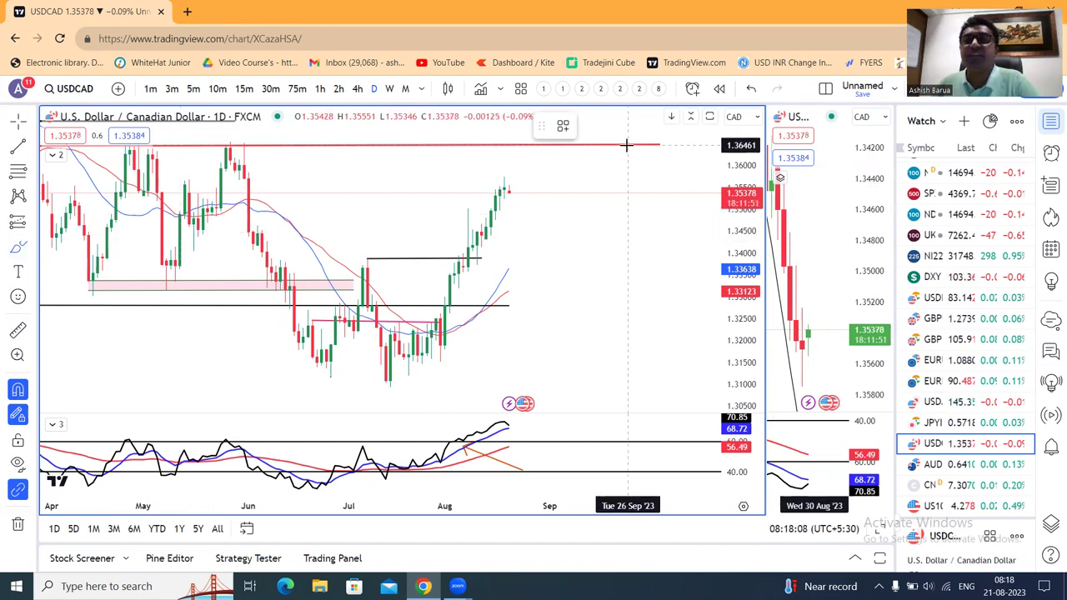
pyautogui.moveTo(447, 303)
pyautogui.mouseDown()
pyautogui.moveTo(457, 245)
pyautogui.moveTo(509, 182)
pyautogui.moveTo(518, 212)
pyautogui.moveTo(535, 192)
pyautogui.moveTo(545, 235)
pyautogui.mouseUp()
pyautogui.moveTo(510, 190); pyautogui.dragTo(564, 208)
pyautogui.click(13, 119)
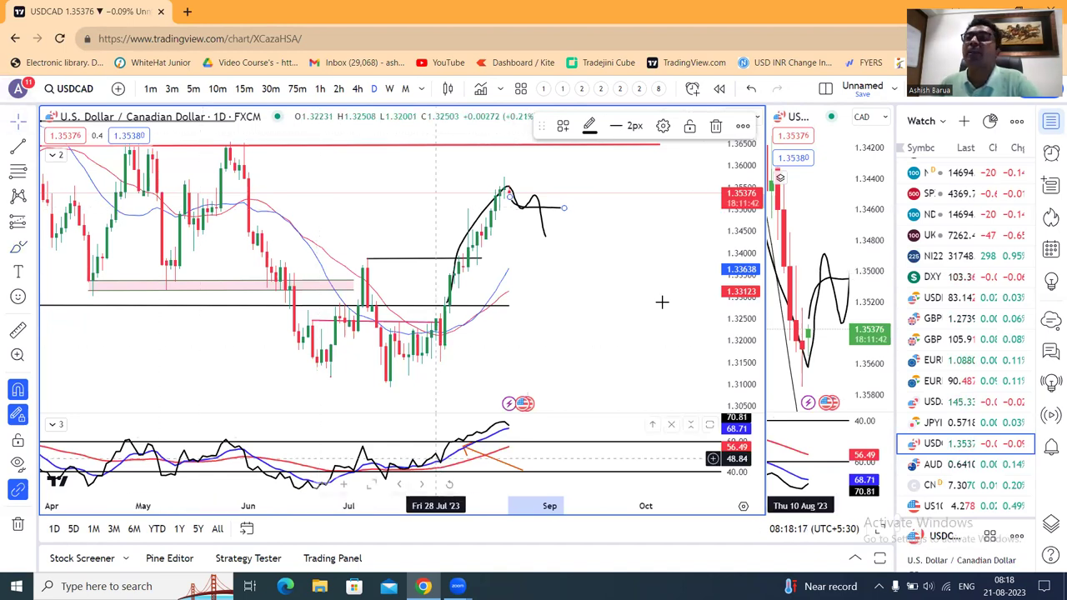
pyautogui.press('Delete')
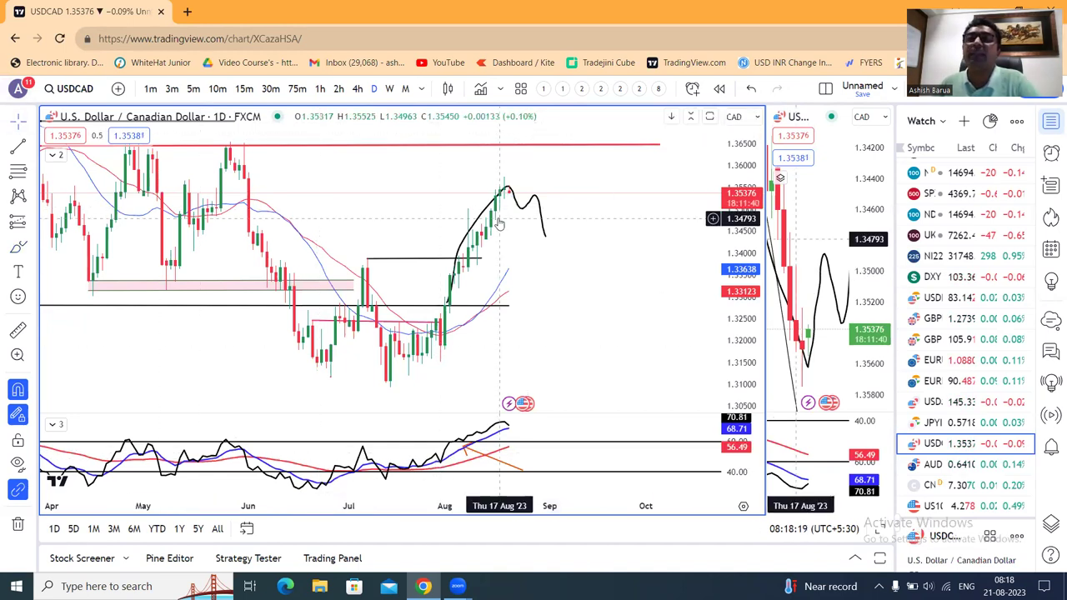
pyautogui.click(536, 202)
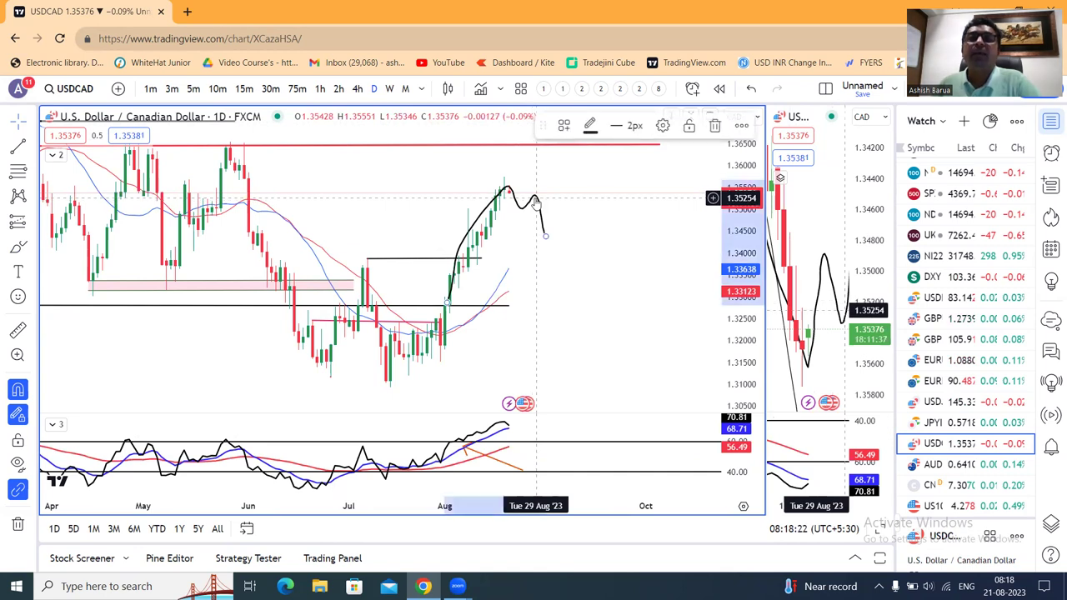
pyautogui.press('Delete')
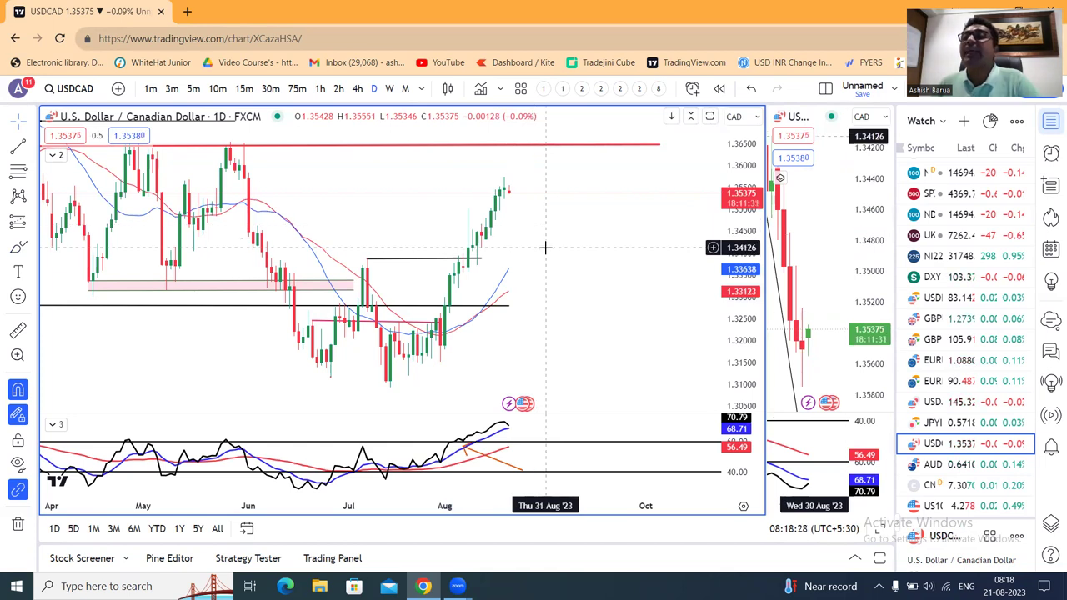
# Load AUDUSD and sketch a dip-then-rally path from the circled low plus a horizontal level stroke.
pyautogui.click(948, 465)
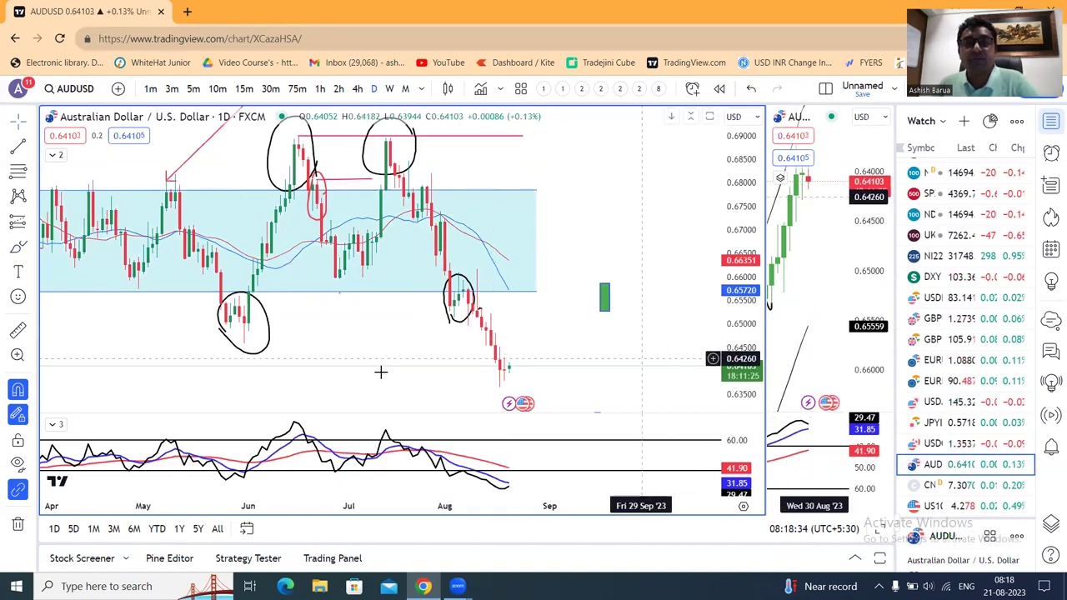
pyautogui.moveTo(651, 166); pyautogui.dragTo(561, 155)
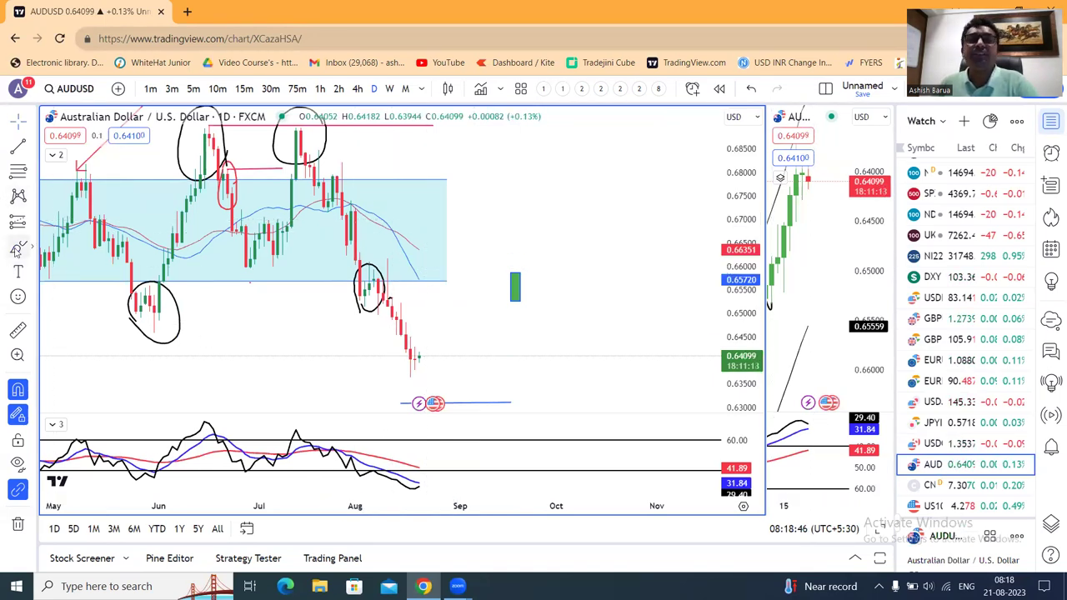
pyautogui.click(17, 248)
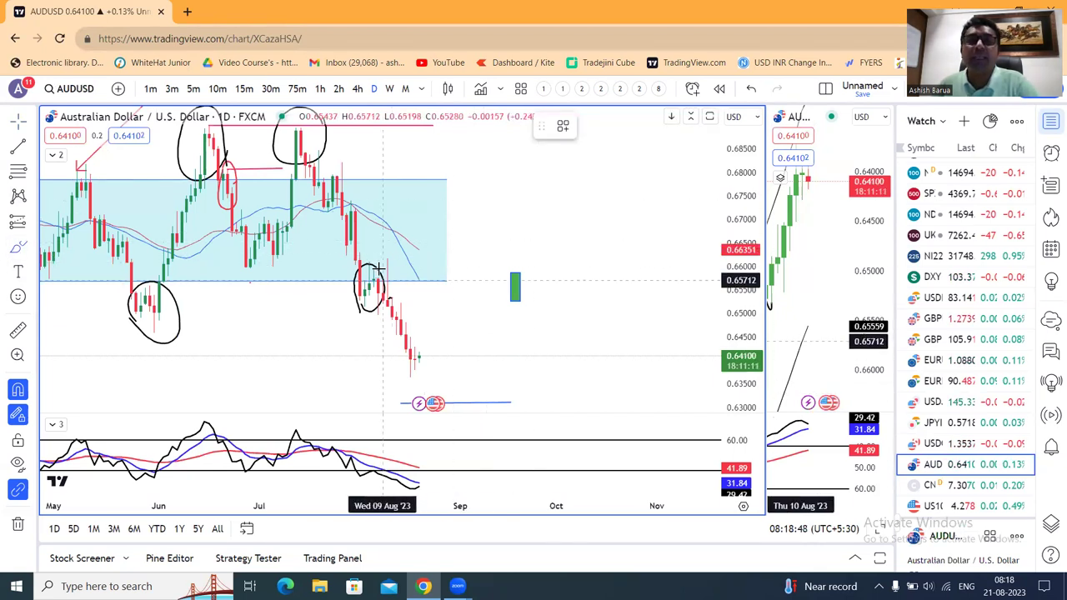
pyautogui.moveTo(400, 330)
pyautogui.mouseDown()
pyautogui.moveTo(417, 381)
pyautogui.moveTo(439, 322)
pyautogui.moveTo(445, 368)
pyautogui.moveTo(515, 236)
pyautogui.mouseUp()
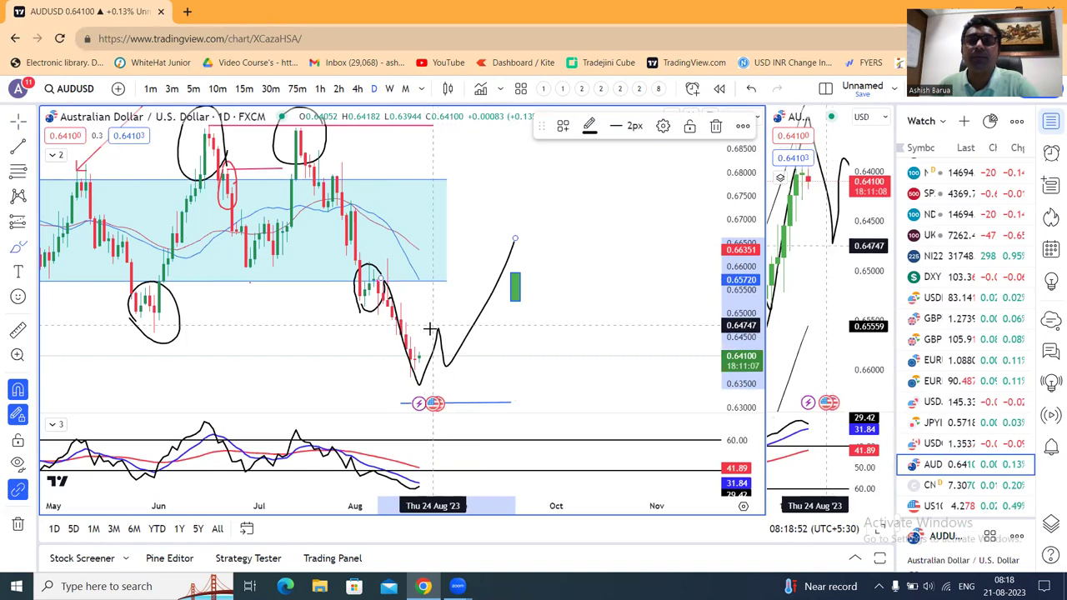
pyautogui.moveTo(433, 330); pyautogui.dragTo(502, 330)
pyautogui.moveTo(609, 342); pyautogui.dragTo(611, 341)
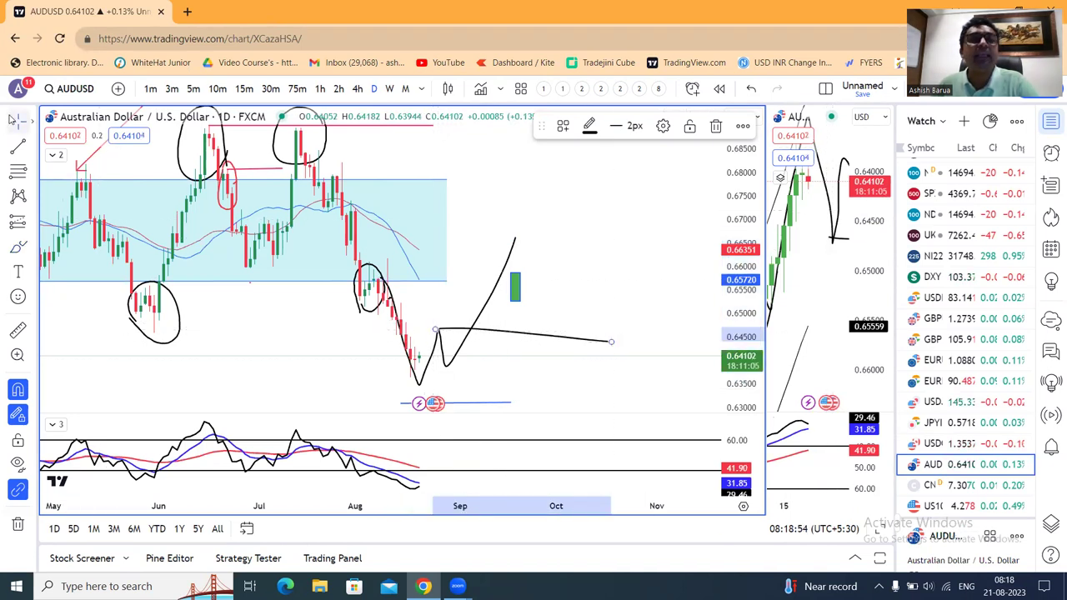
# Delete the horizontal level stroke and the sketched price-path curve.
pyautogui.press('Delete')
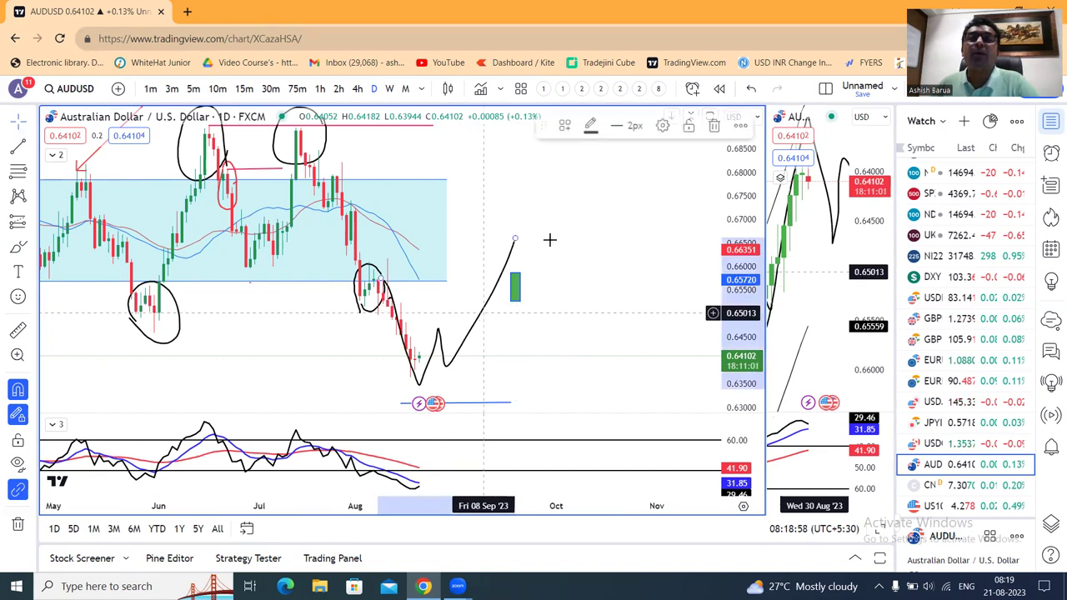
pyautogui.click(512, 247)
pyautogui.press('Delete')
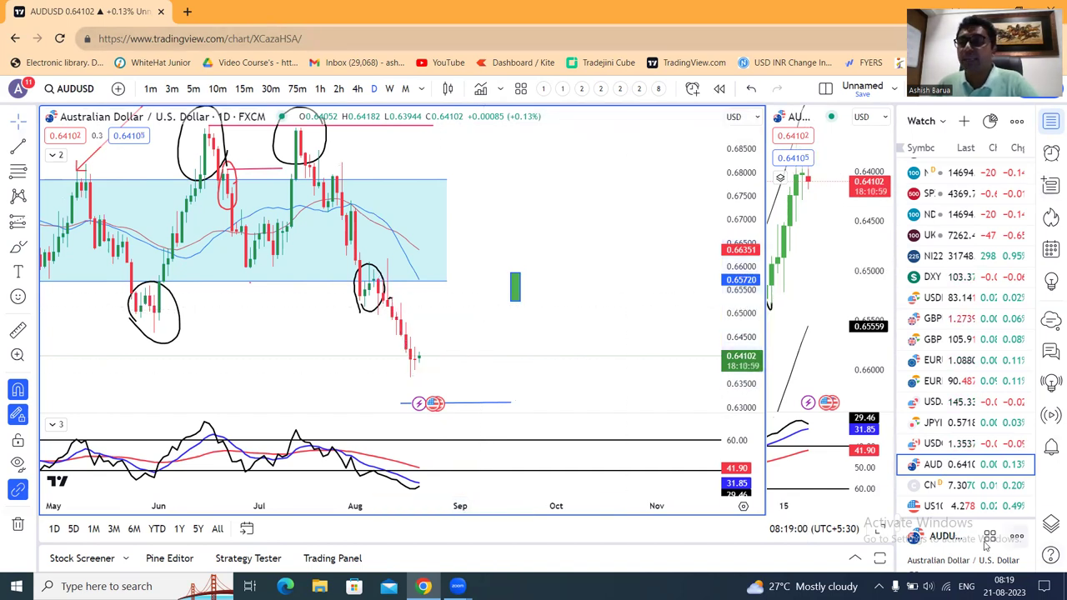
# Load the CNH1! USD/offshore RMB futures daily chart from the watchlist.
pyautogui.click(962, 487)
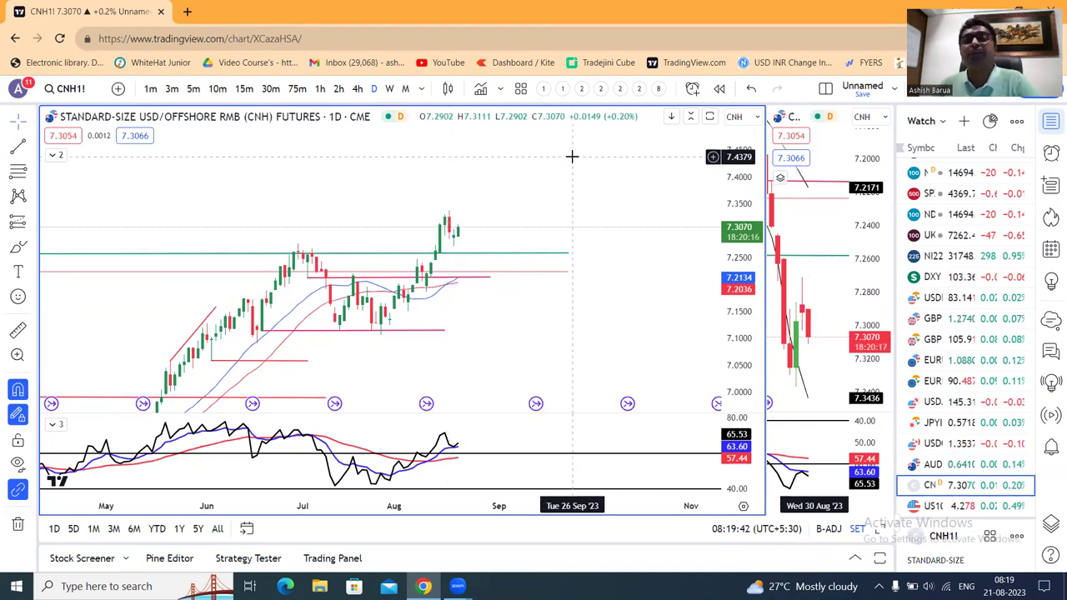
pyautogui.scroll(2, 982, 404)
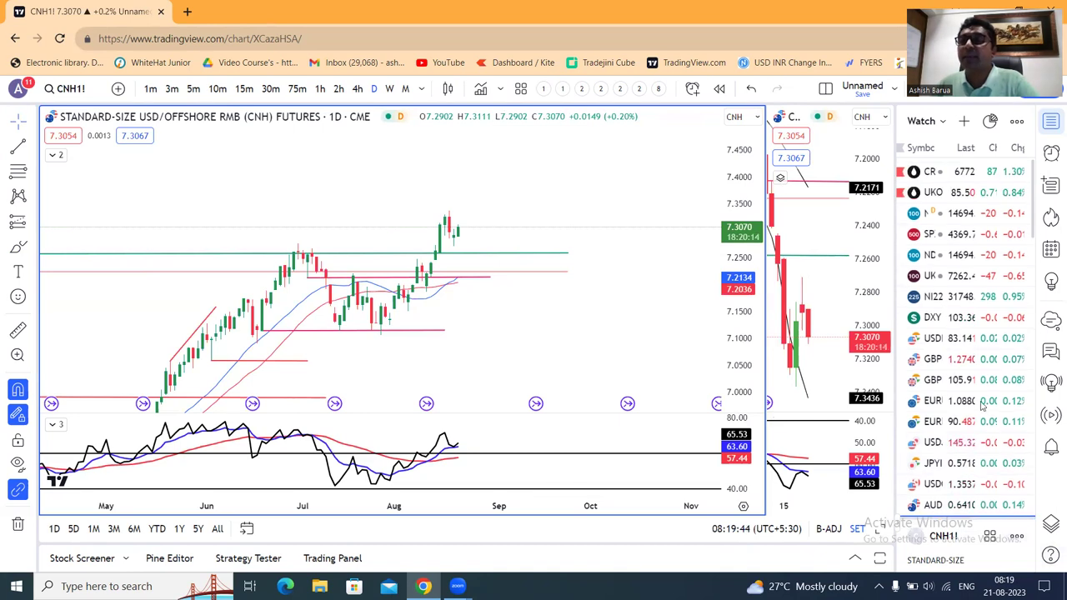
# Load the UKOIL Brent crude chart and nudge its short red level line slightly lower.
pyautogui.click(964, 197)
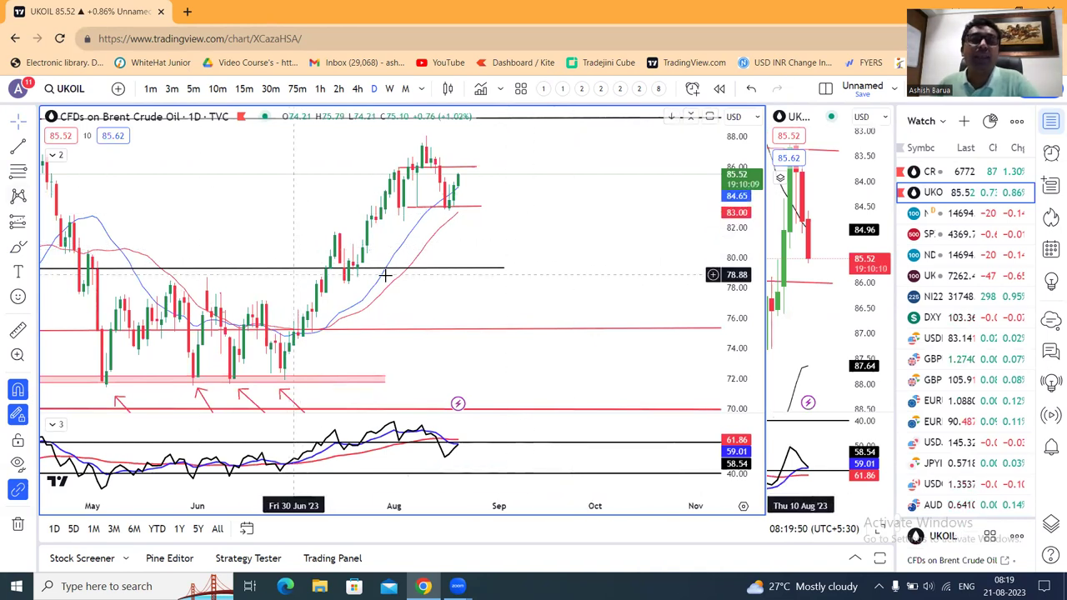
pyautogui.moveTo(436, 206); pyautogui.dragTo(454, 211)
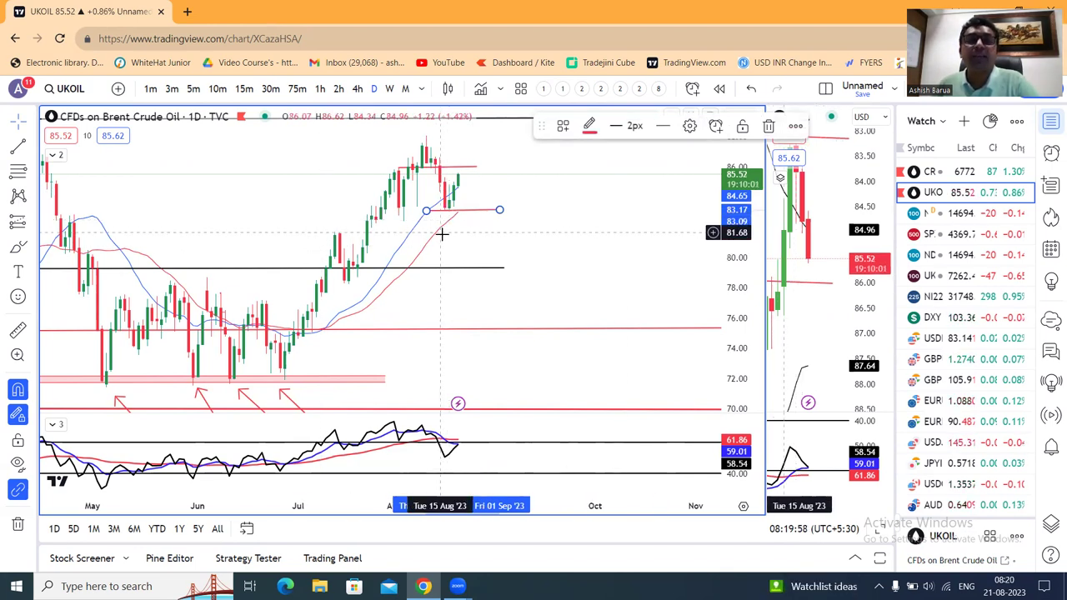
pyautogui.click(589, 243)
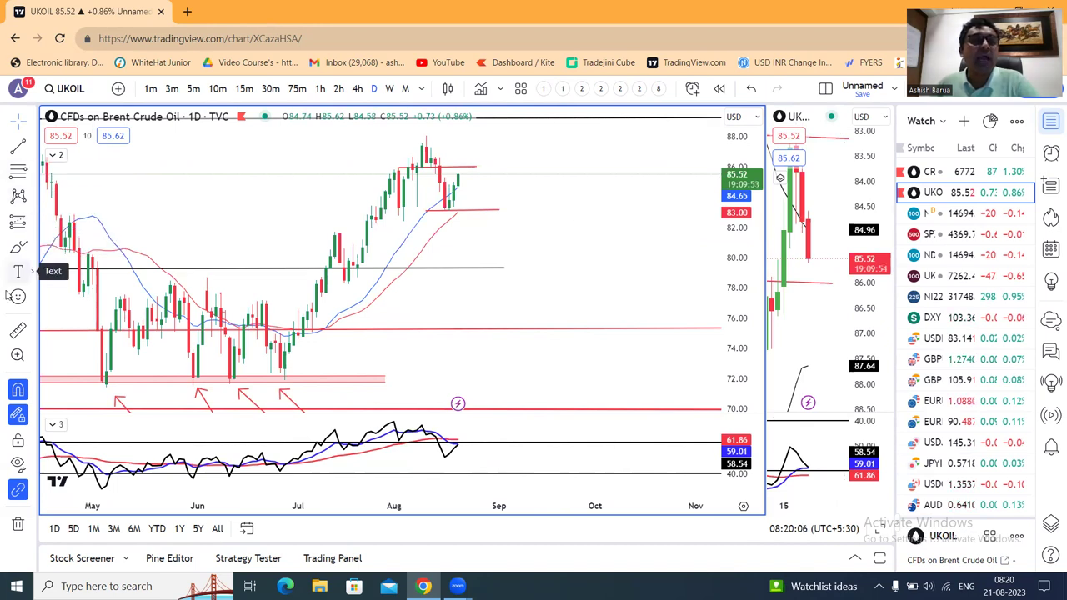
# Draw an arrow on the Brent RSI pane pointing left at the latest oscillator reading.
pyautogui.click(34, 250)
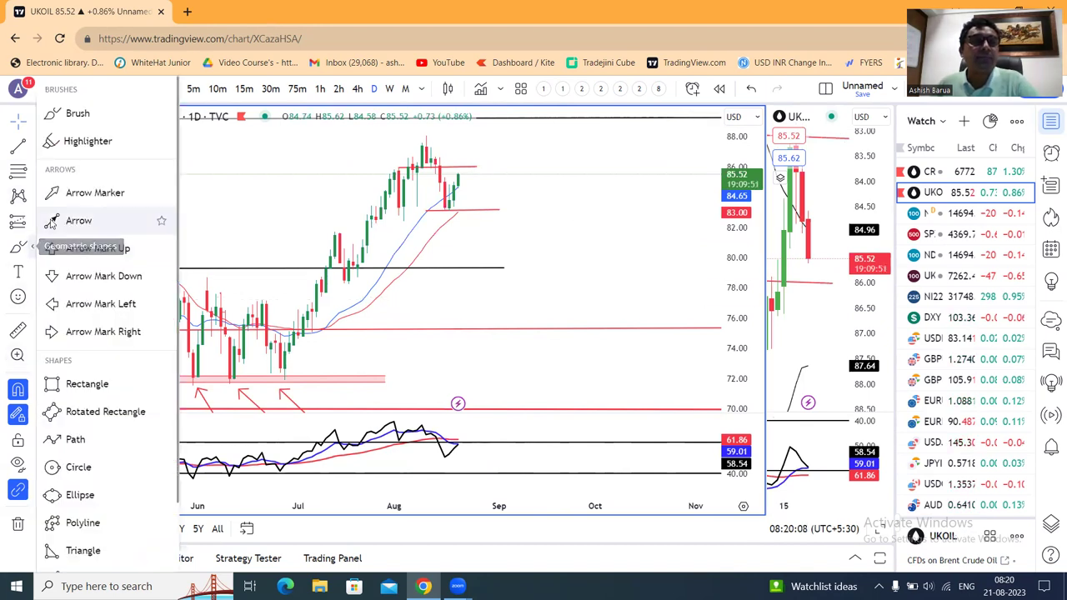
pyautogui.click(75, 220)
pyautogui.click(549, 419)
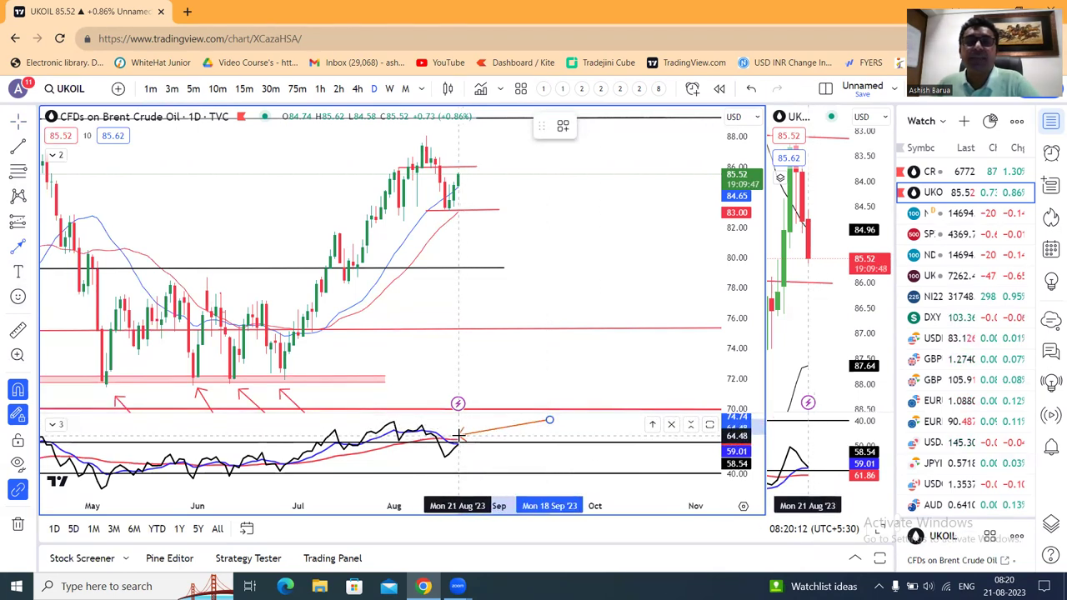
pyautogui.click(459, 435)
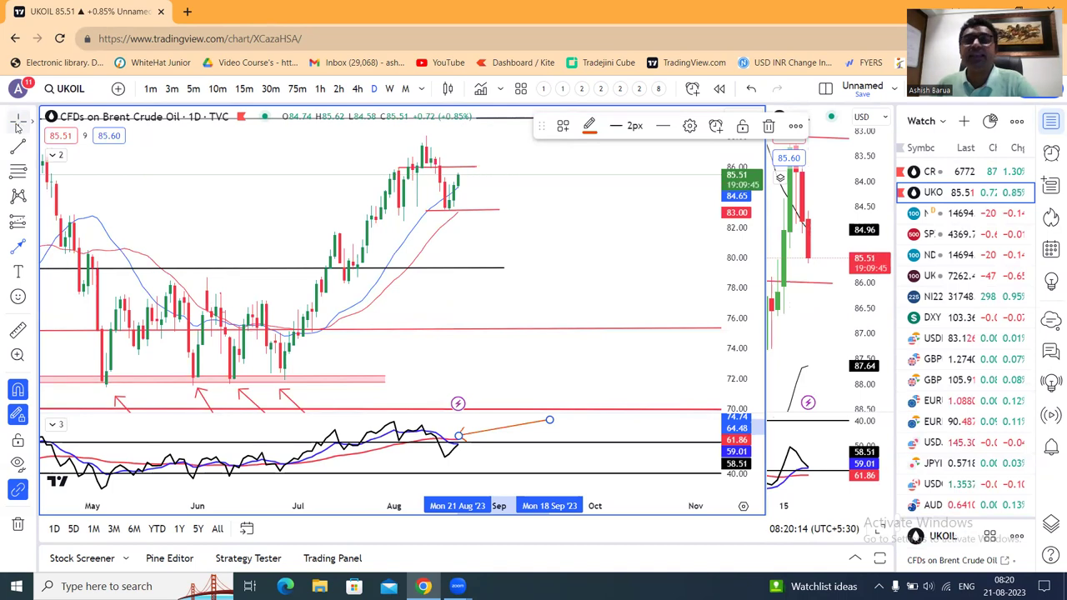
pyautogui.click(500, 213)
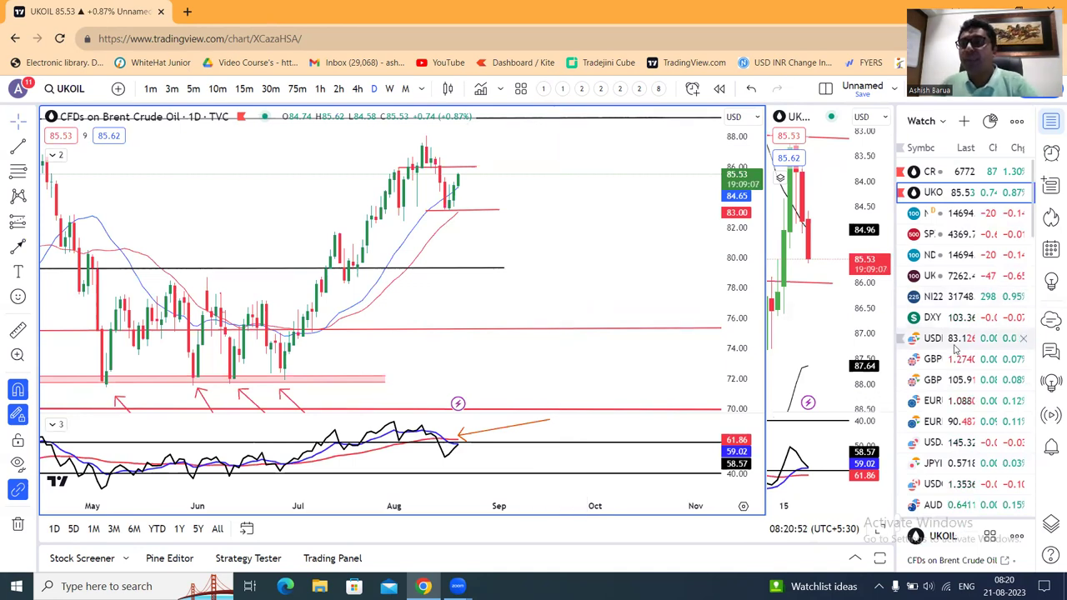
pyautogui.scroll(-2, 956, 350)
# Review the US10Y chart's projection boxes, then load the US02Y yield chart.
pyautogui.click(943, 478)
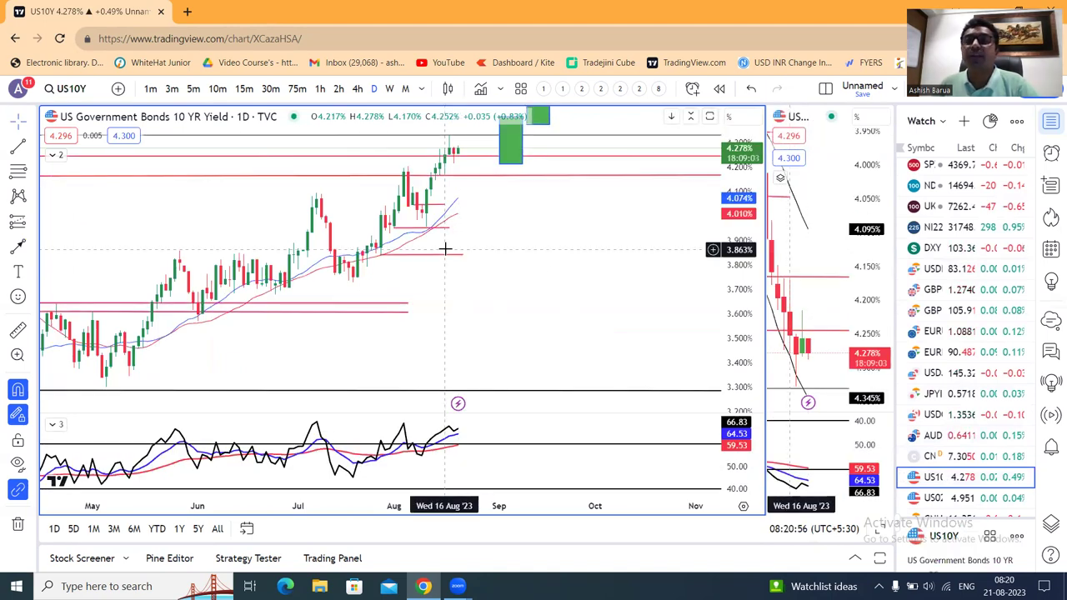
pyautogui.moveTo(538, 267); pyautogui.dragTo(529, 345)
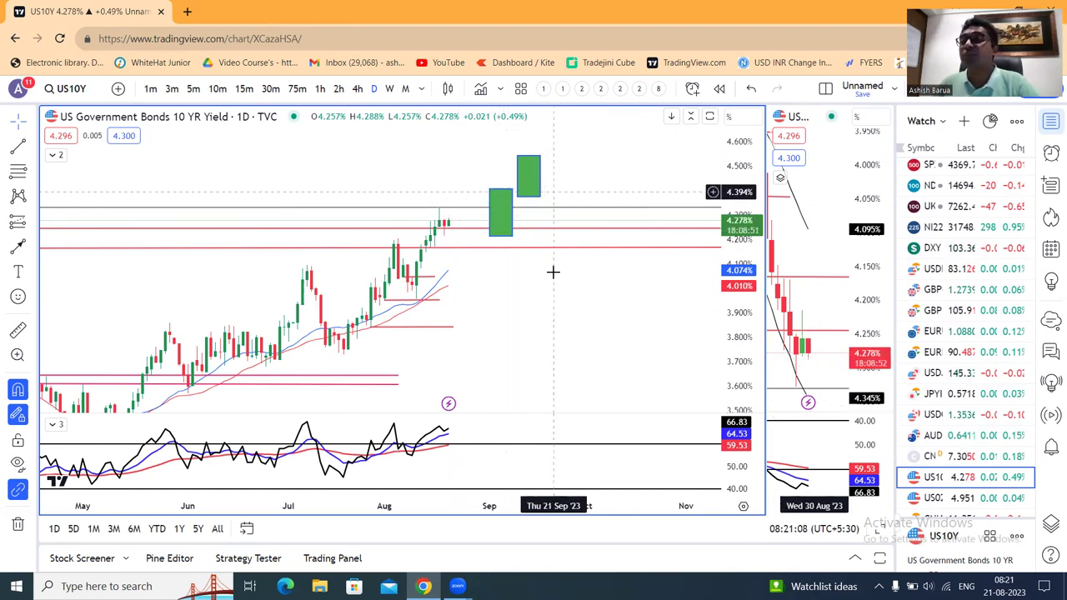
pyautogui.scroll(-1, 369, 312)
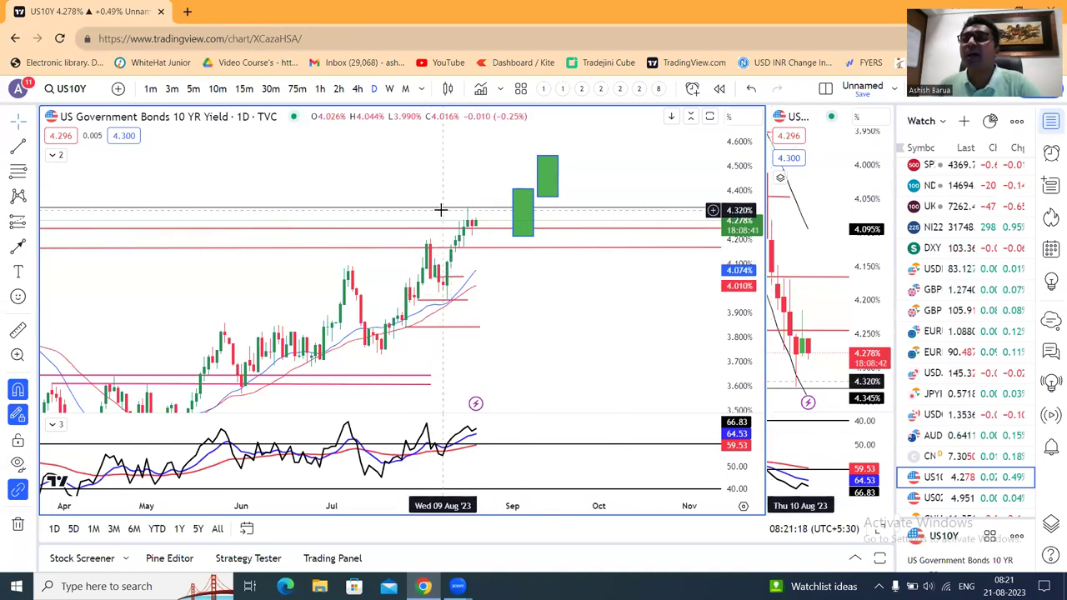
pyautogui.click(963, 498)
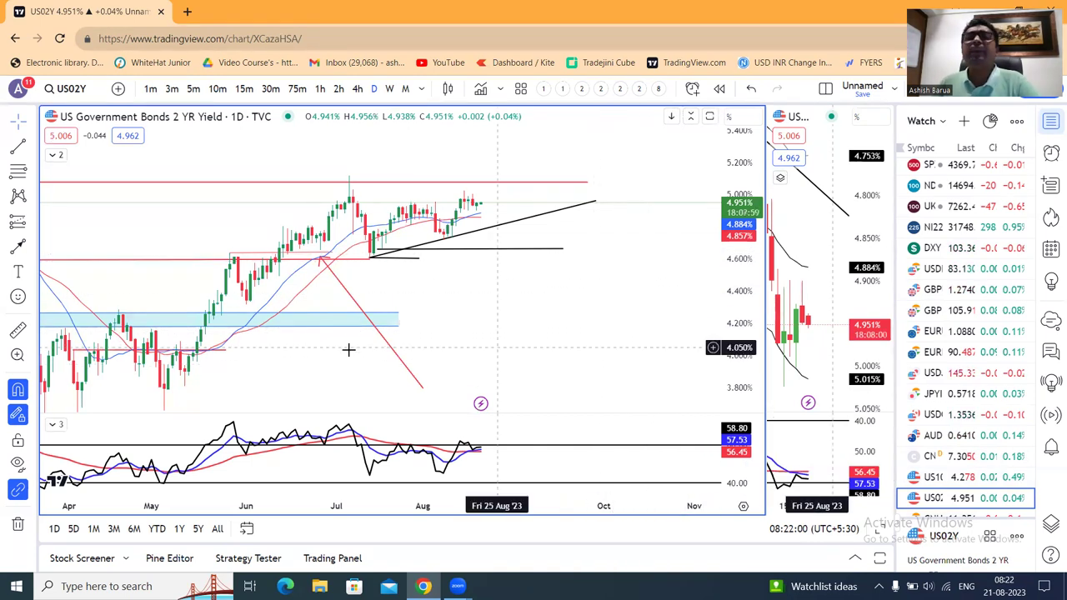
# Go back to US10Y, then load the U.S. Dollar / Indian Rupee chart.
pyautogui.click(961, 478)
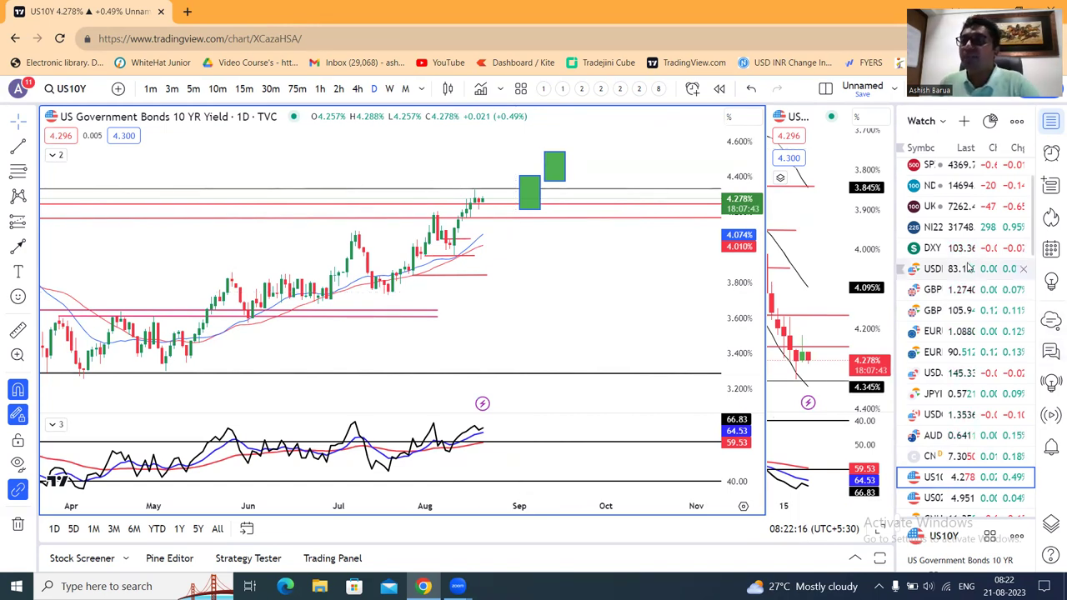
pyautogui.click(967, 269)
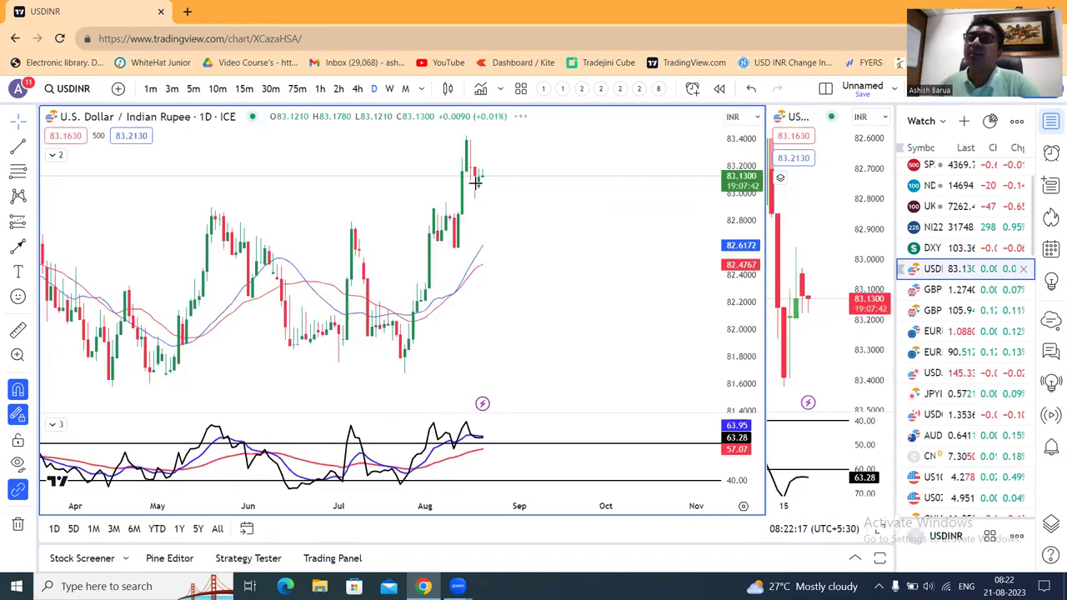
# Compress the USDINR price scale, glance at CNH1!, then return to USDINR.
pyautogui.moveTo(752, 294); pyautogui.dragTo(754, 310)
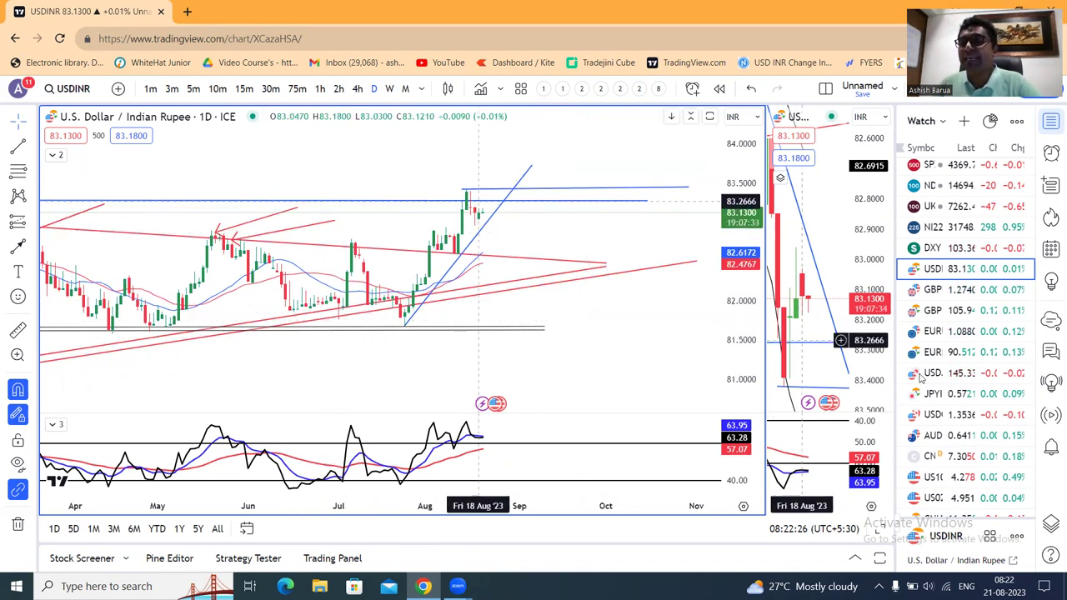
pyautogui.click(942, 457)
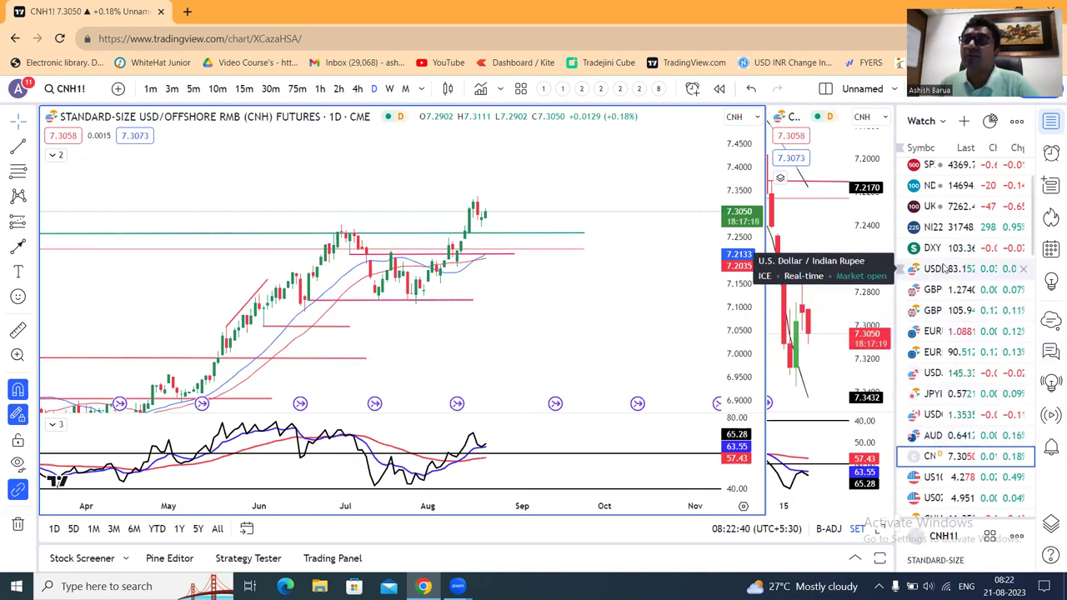
pyautogui.click(944, 268)
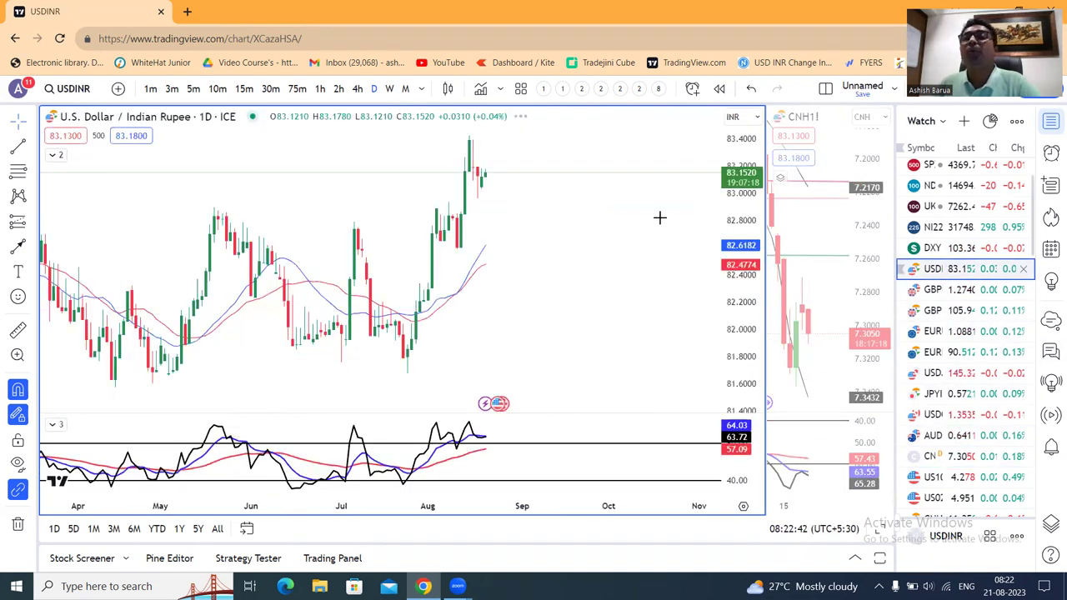